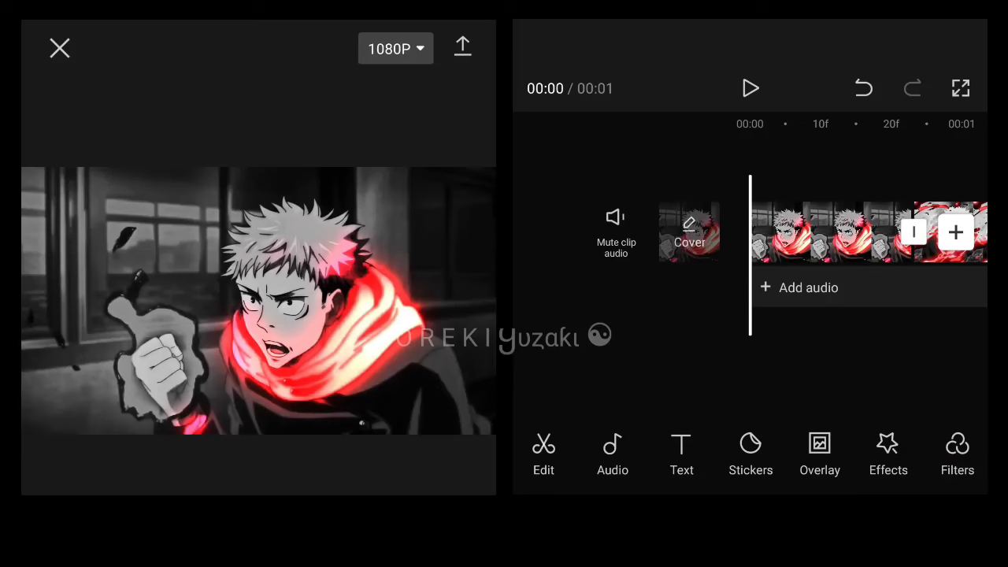
Step: Apply the Woosh transition from the Effect category at the clip junction, shortened to 0.1 s
key("space")
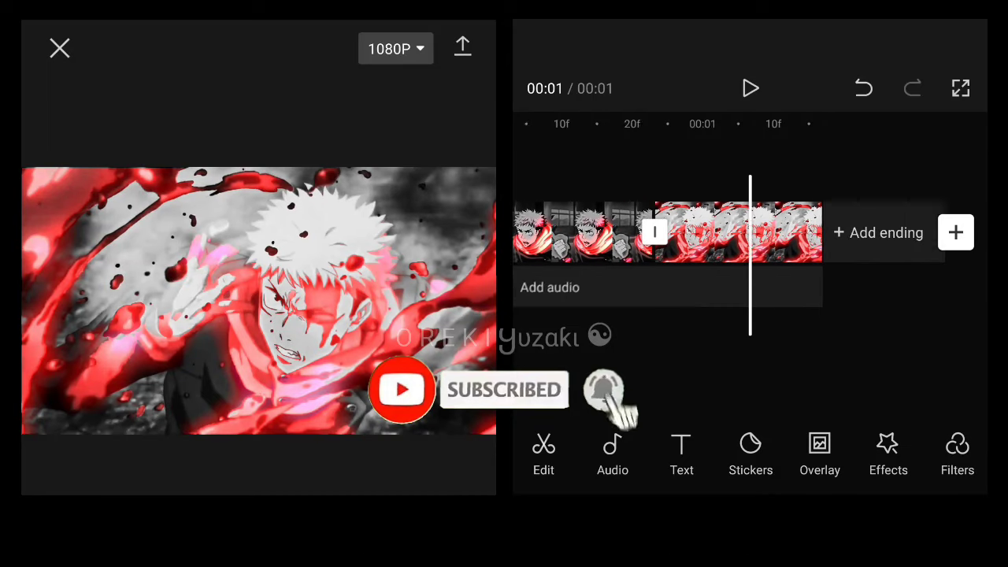
scroll(750, 232, "right", 5)
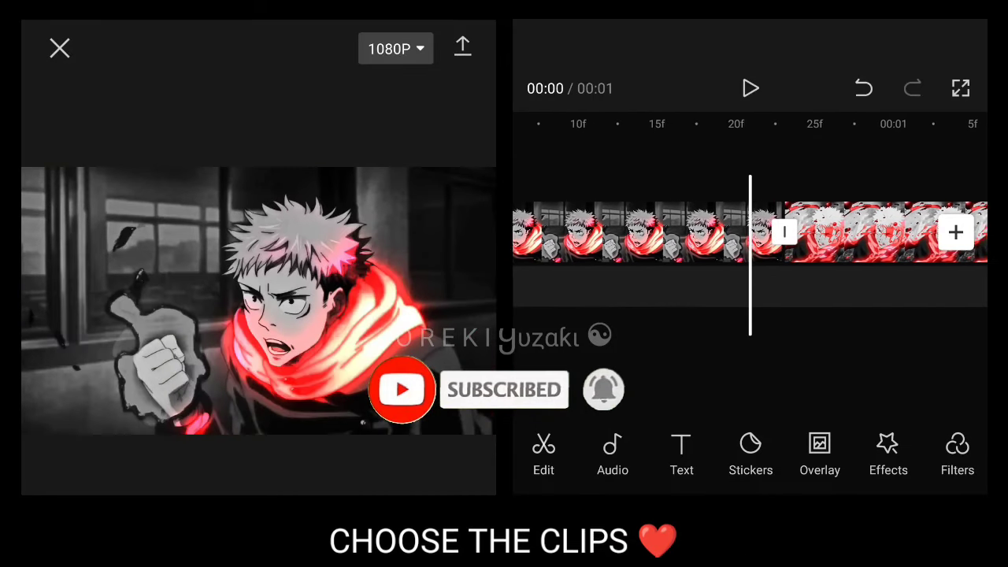
left_click(789, 231)
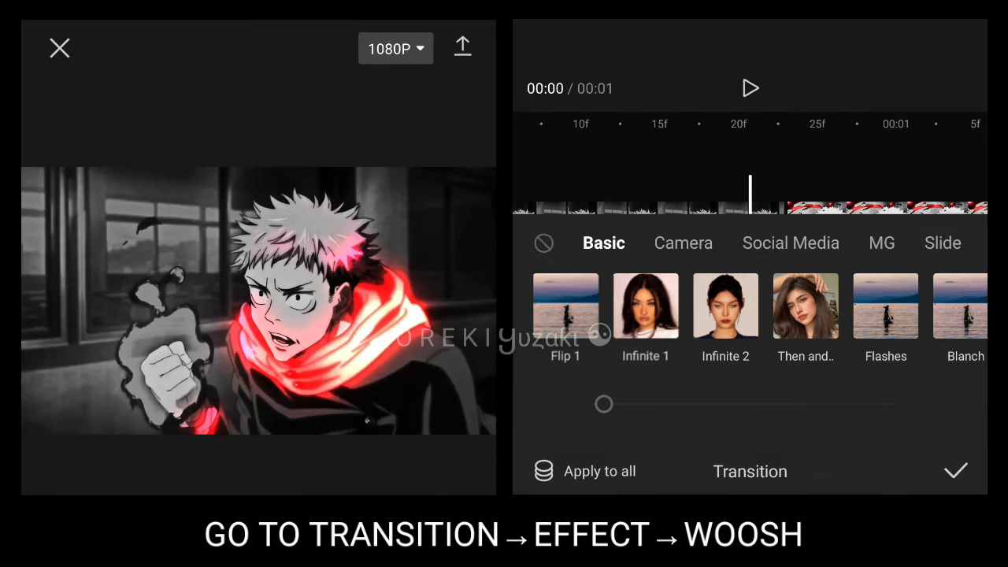
left_click_drag(866, 243, 708, 242)
left_click(855, 243)
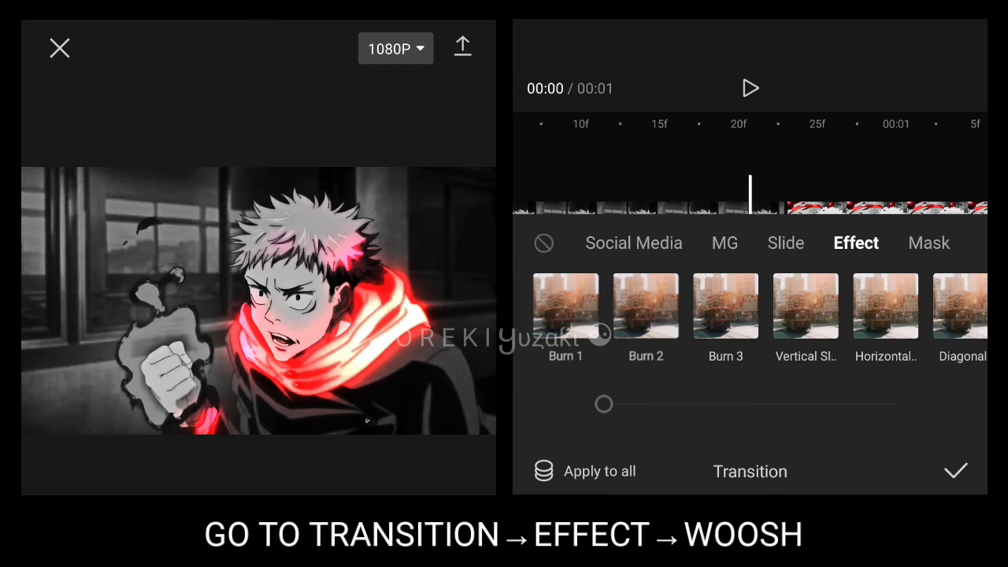
scroll(749, 315, "right", 3)
scroll(750, 315, "right", 3)
scroll(749, 315, "right", 3)
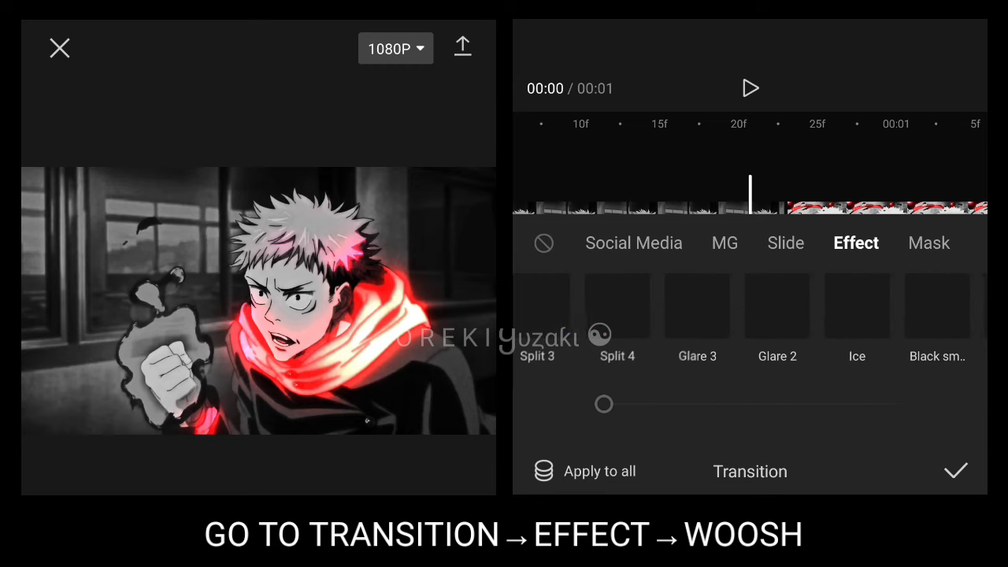
scroll(749, 315, "right", 3)
scroll(749, 307, "right", 3)
scroll(749, 307, "right", 3)
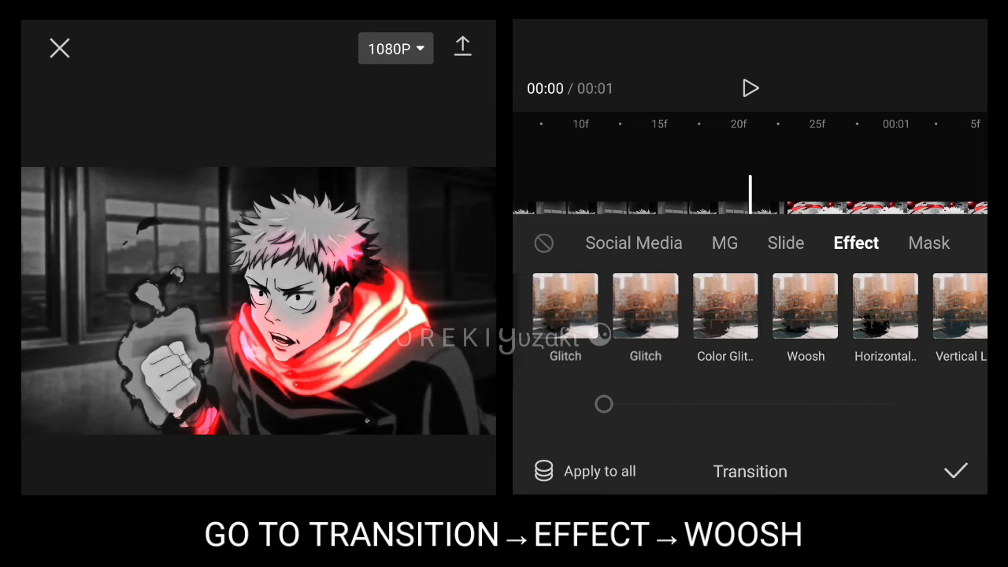
scroll(750, 307, "right", 1)
left_click(676, 305)
left_click_drag(895, 404, 603, 404)
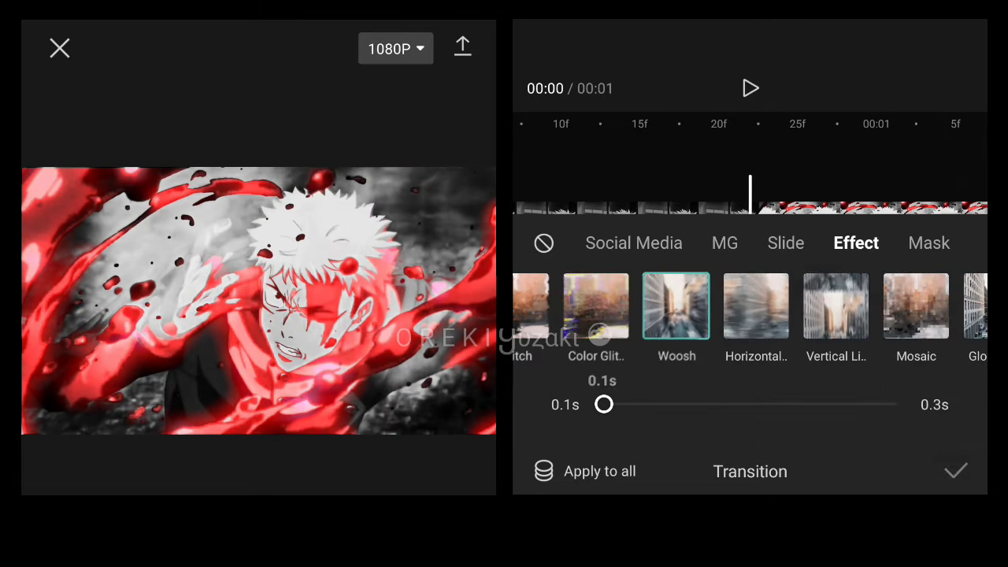
left_click(955, 471)
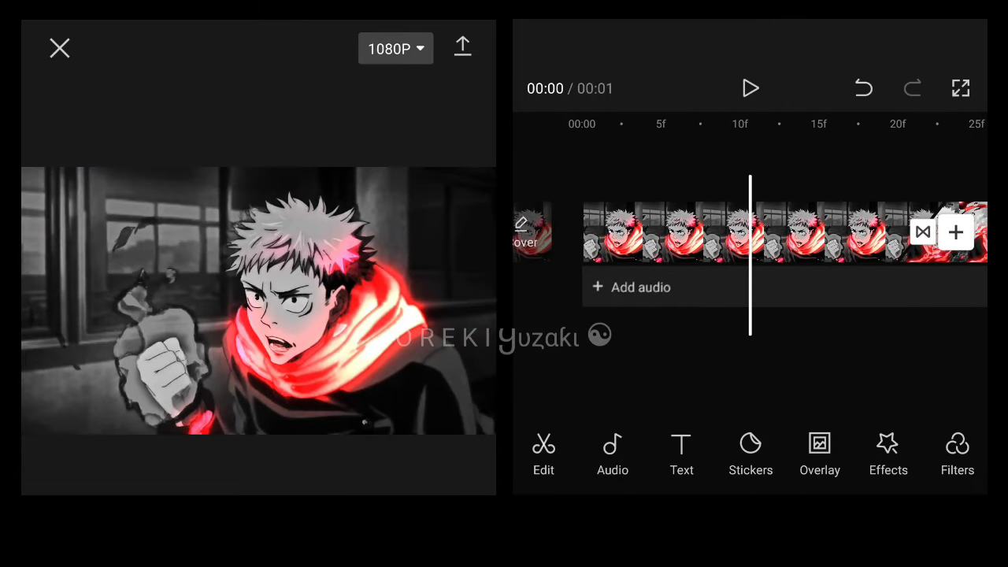
Step: Play and scrub through the edit to preview the Woosh transition
left_click(749, 88)
left_click_drag(598, 232, 834, 232)
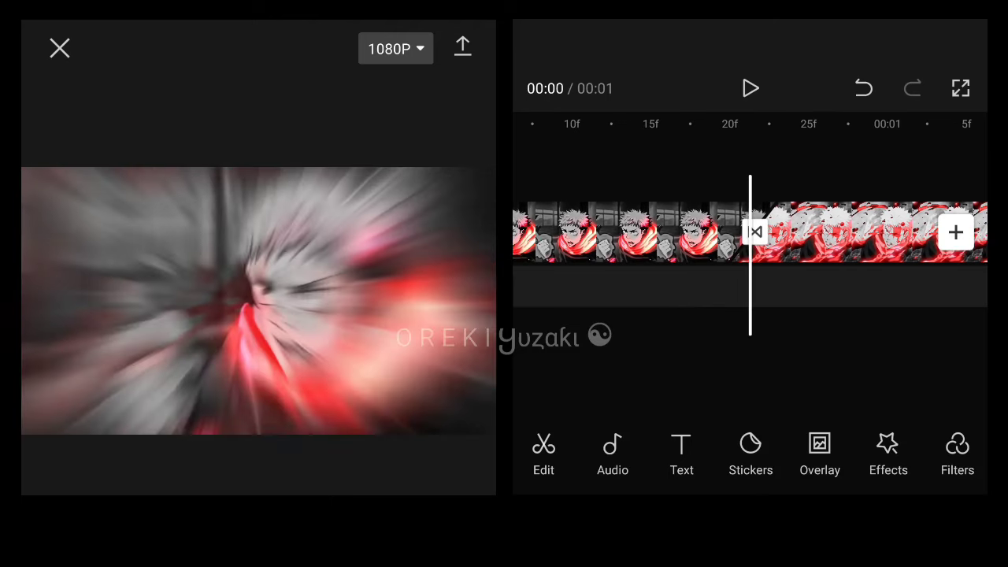
mouse_move(740, 232)
left_mouse_down()
mouse_move(731, 233)
mouse_move(786, 232)
left_mouse_up()
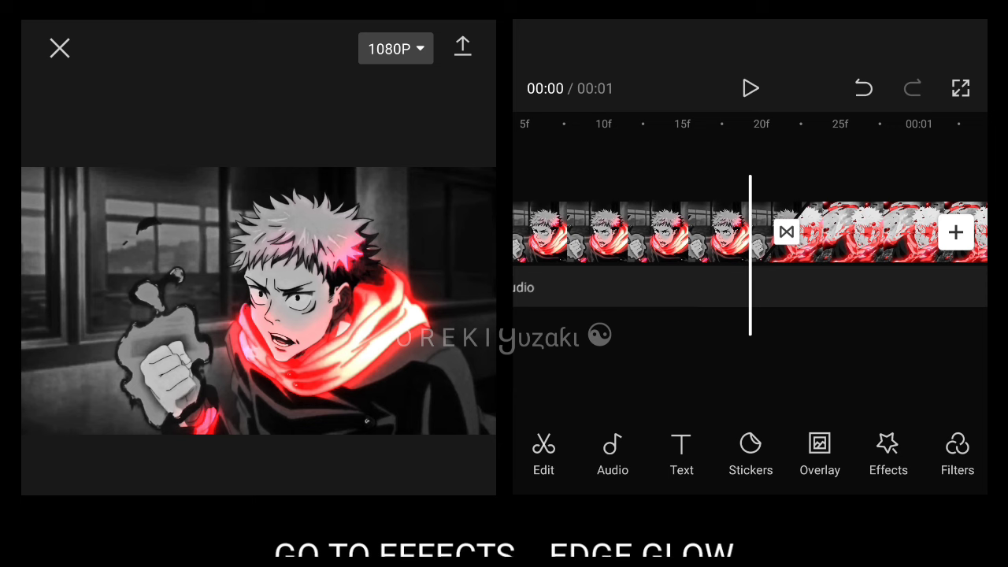
Step: Add the Basic Edge Glow video effect and trim it to span only the transition
left_click(888, 453)
left_click(675, 452)
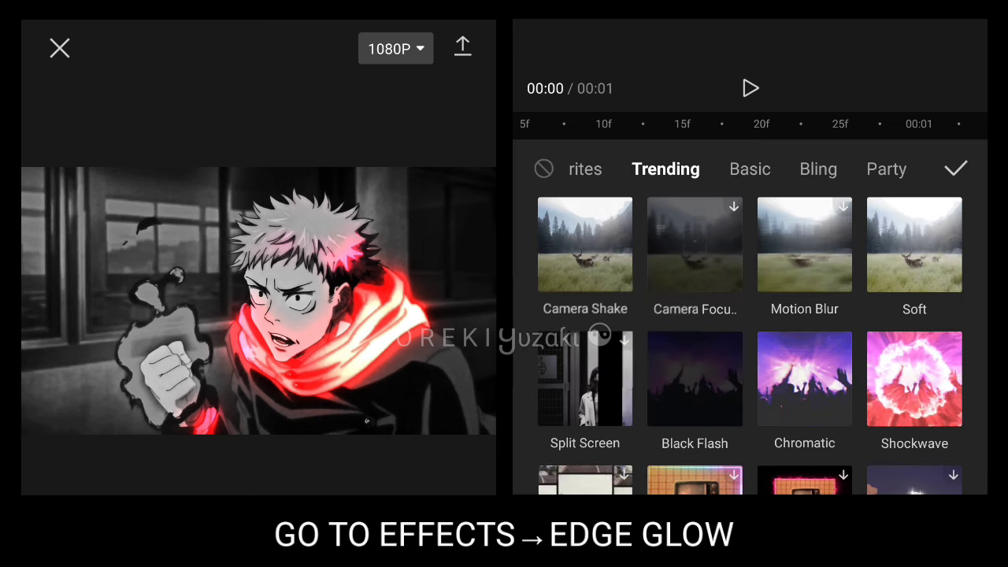
left_click(748, 169)
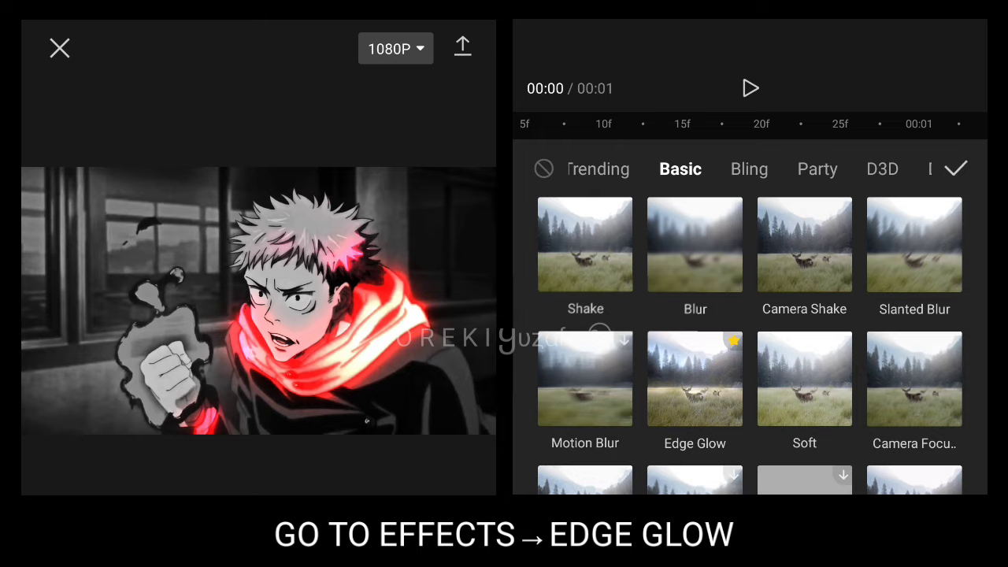
left_click(694, 378)
left_click(955, 169)
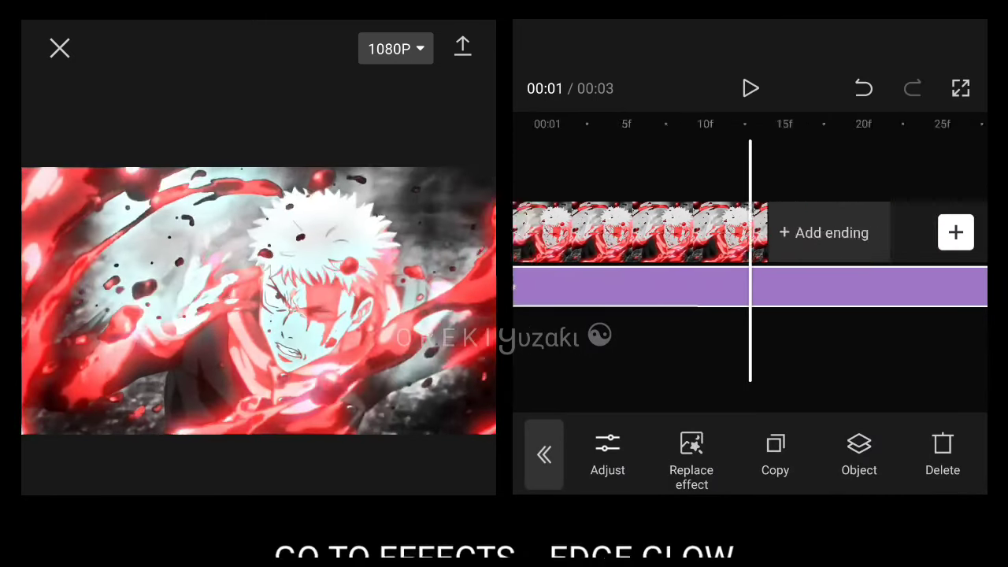
left_click_drag(866, 347, 630, 347)
left_click_drag(969, 286, 762, 287)
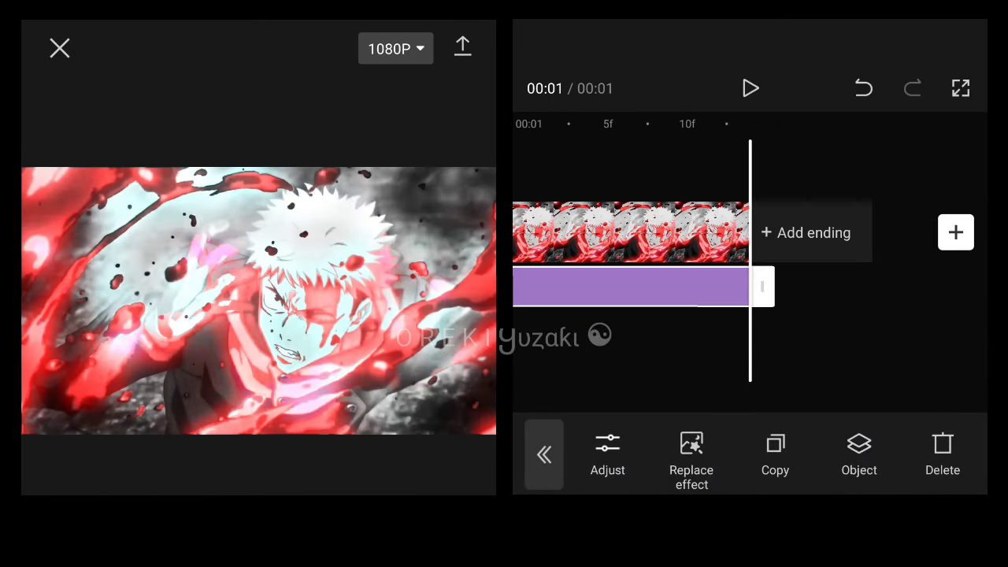
Step: Scroll the timeline back and forth to check the Edge Glow coverage
scroll(748, 236, "left", 5)
scroll(748, 236, "left", 5)
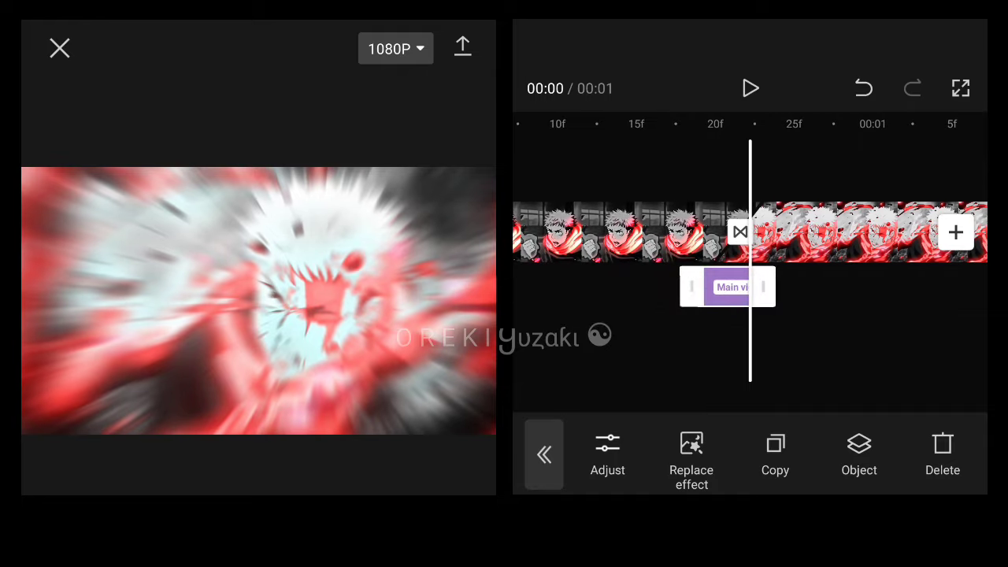
scroll(748, 236, "left", 2)
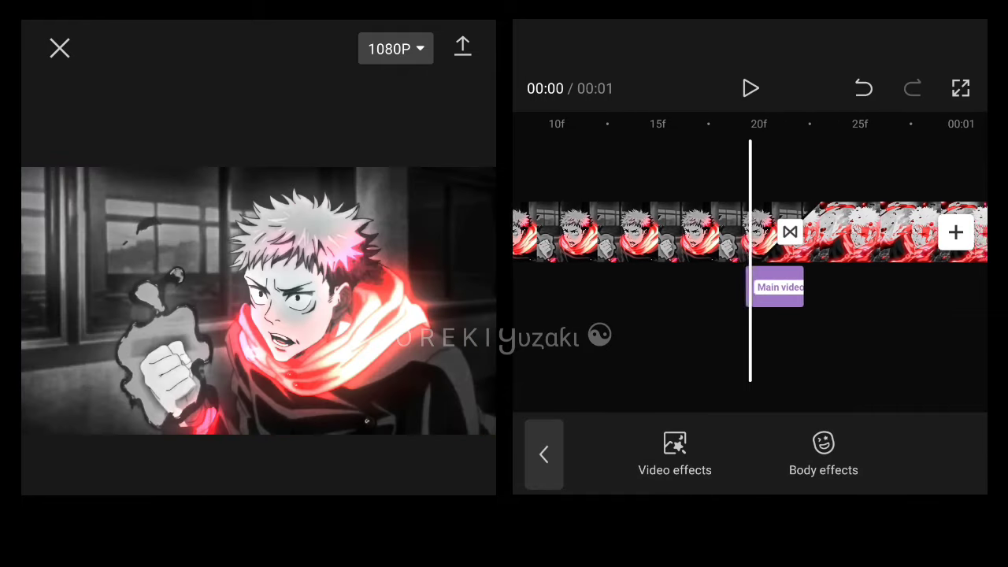
scroll(748, 236, "right", 2)
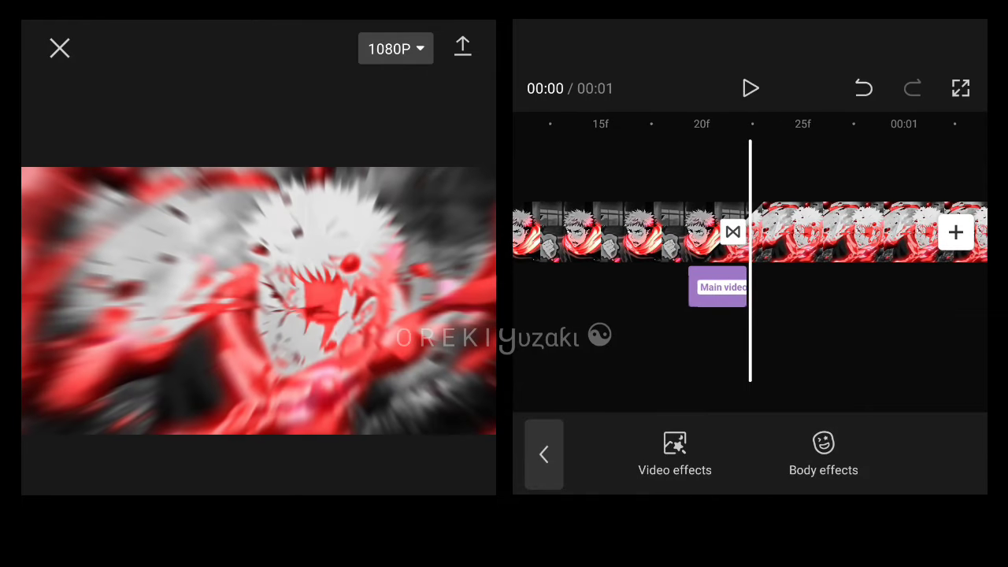
scroll(747, 236, "left", 1)
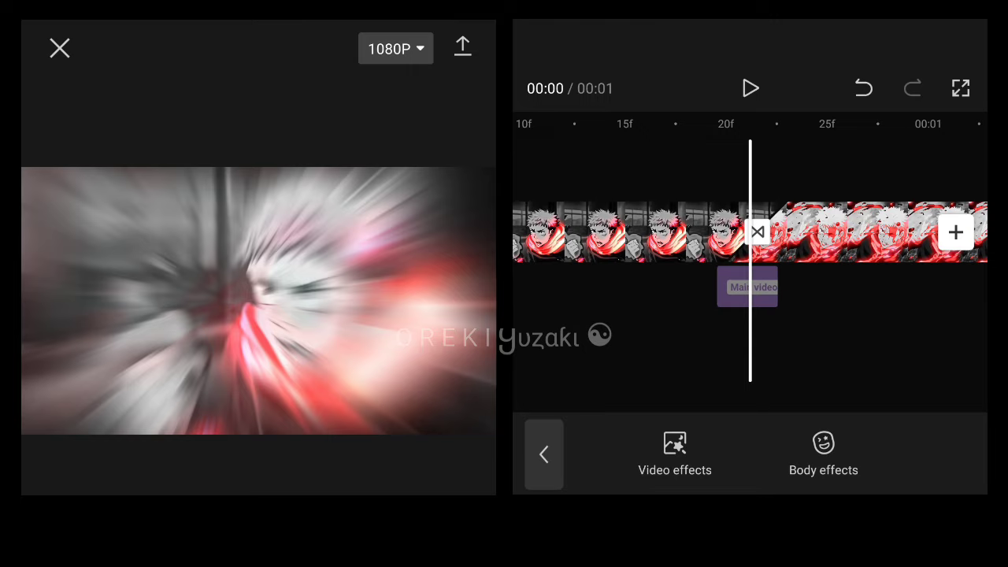
scroll(748, 237, "left", 2)
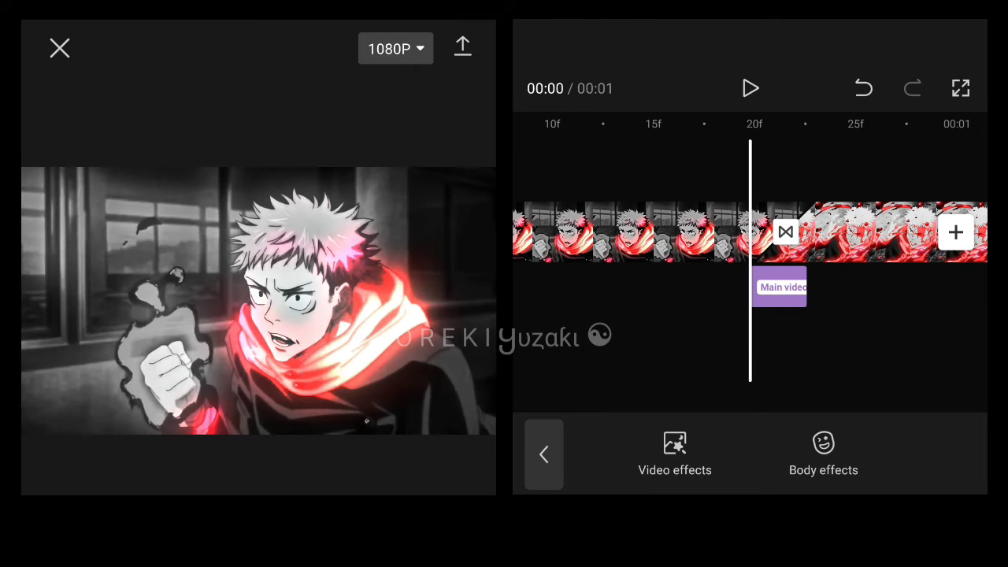
scroll(747, 237, "right", 3)
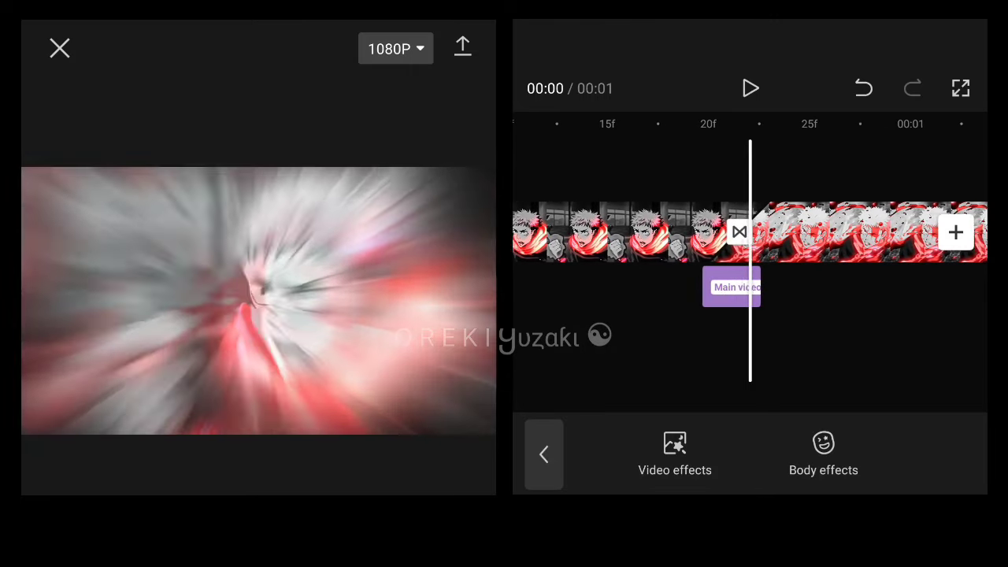
scroll(748, 236, "left", 2)
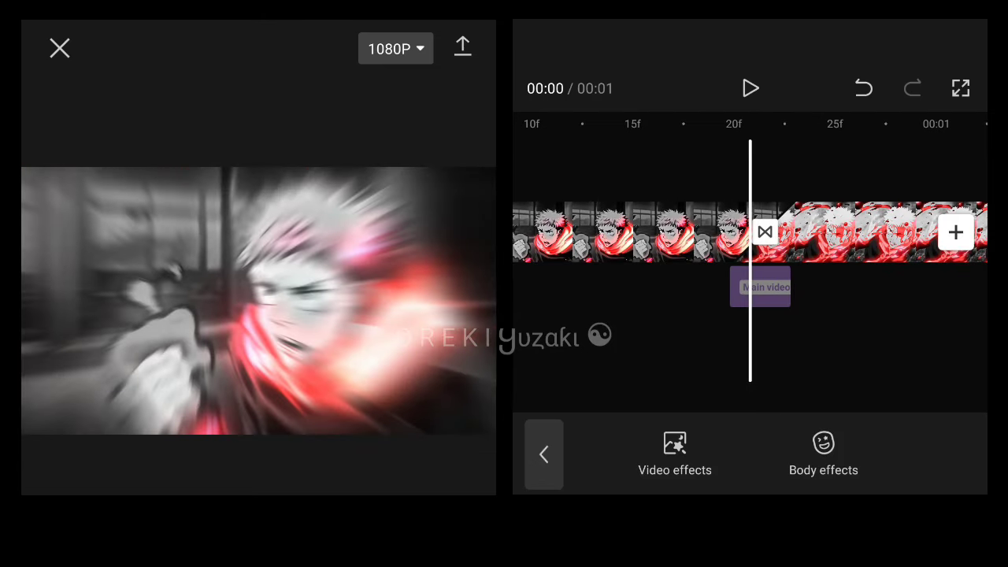
scroll(748, 236, "left", 1)
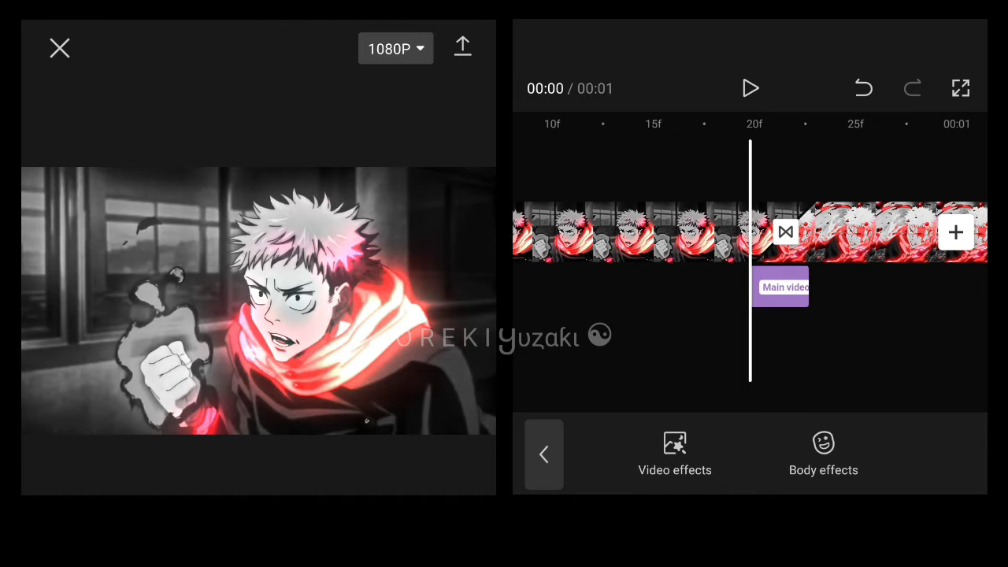
scroll(748, 236, "right", 2)
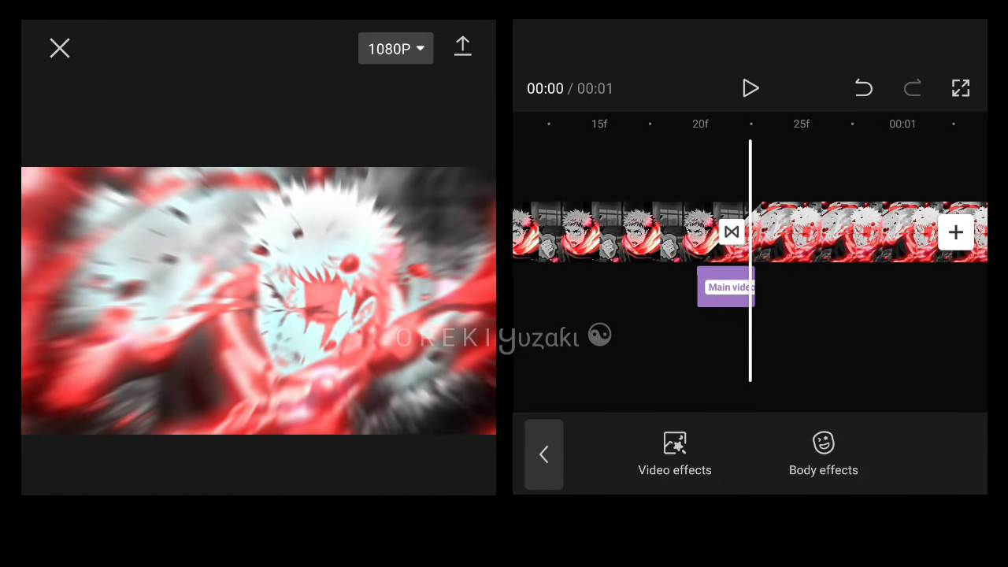
scroll(748, 236, "left", 3)
scroll(748, 236, "right", 1)
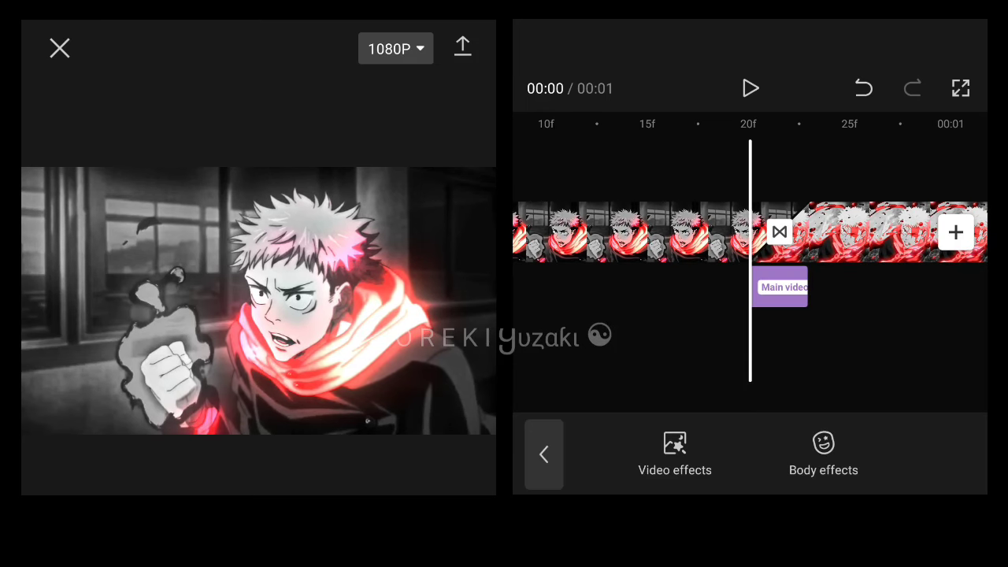
scroll(748, 236, "right", 1)
scroll(747, 237, "left", 2)
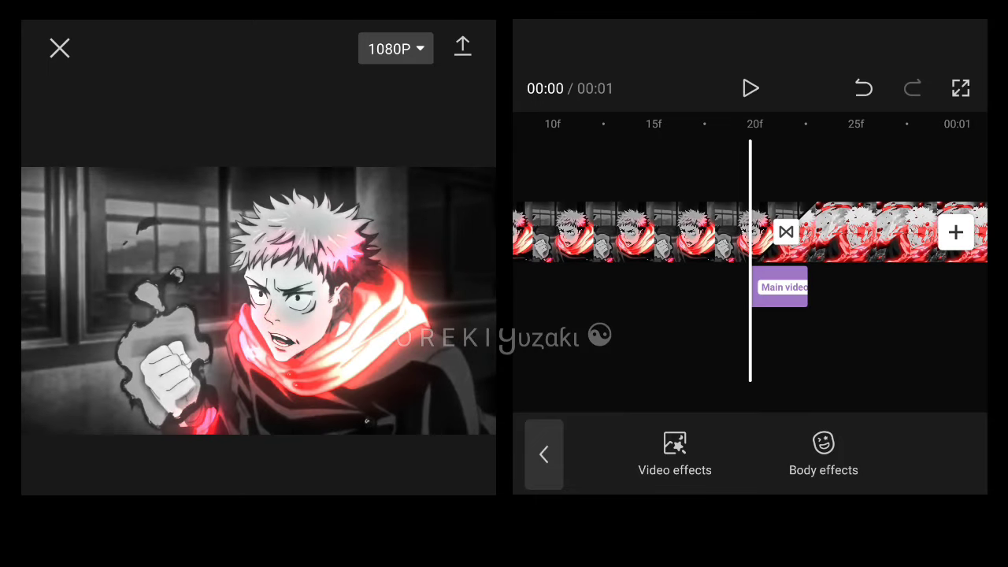
scroll(748, 232, "right", 5)
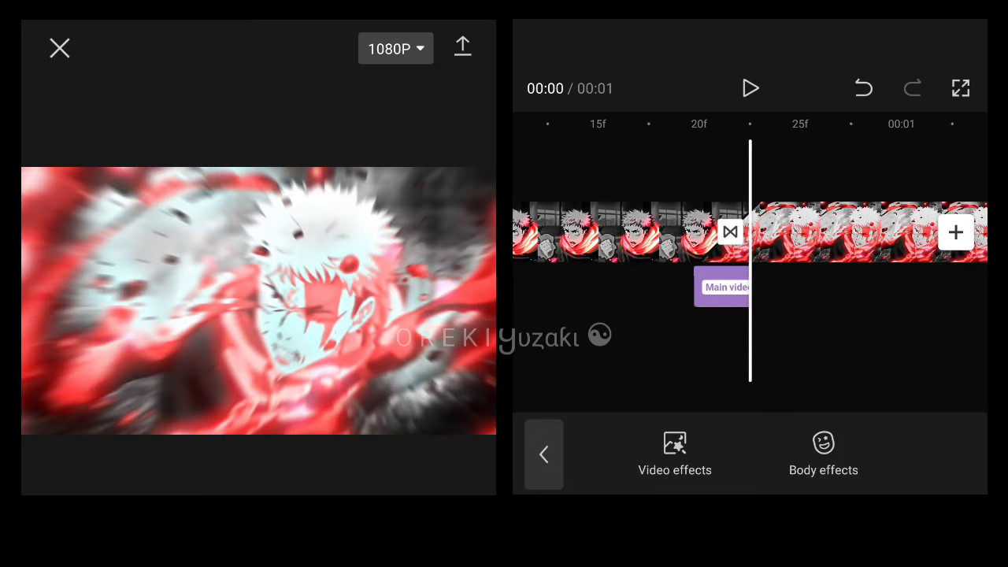
scroll(748, 232, "left", 7)
scroll(748, 233, "right", 3)
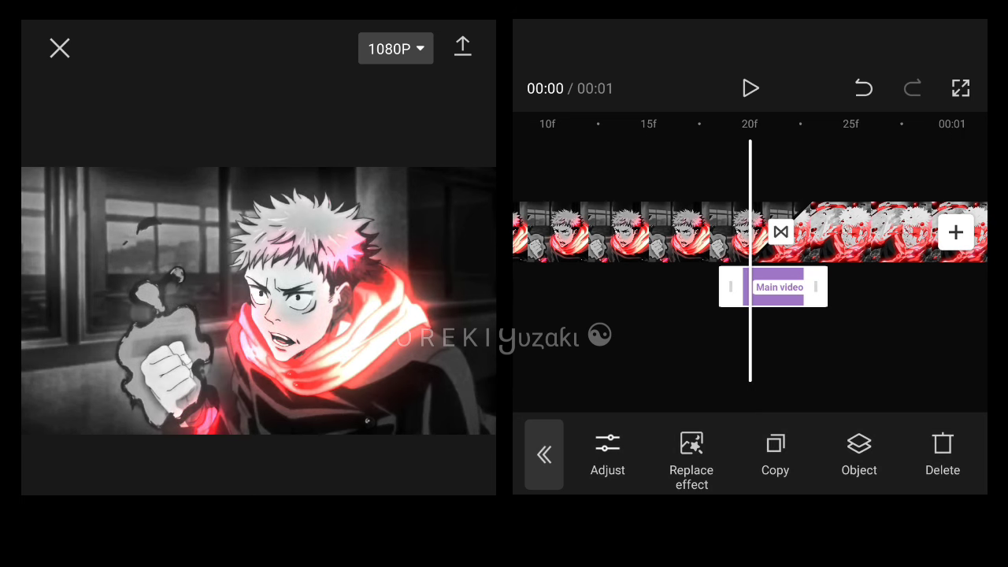
Step: Duplicate the Edge Glow layer and replace the copy with the Shake effect
left_click(775, 448)
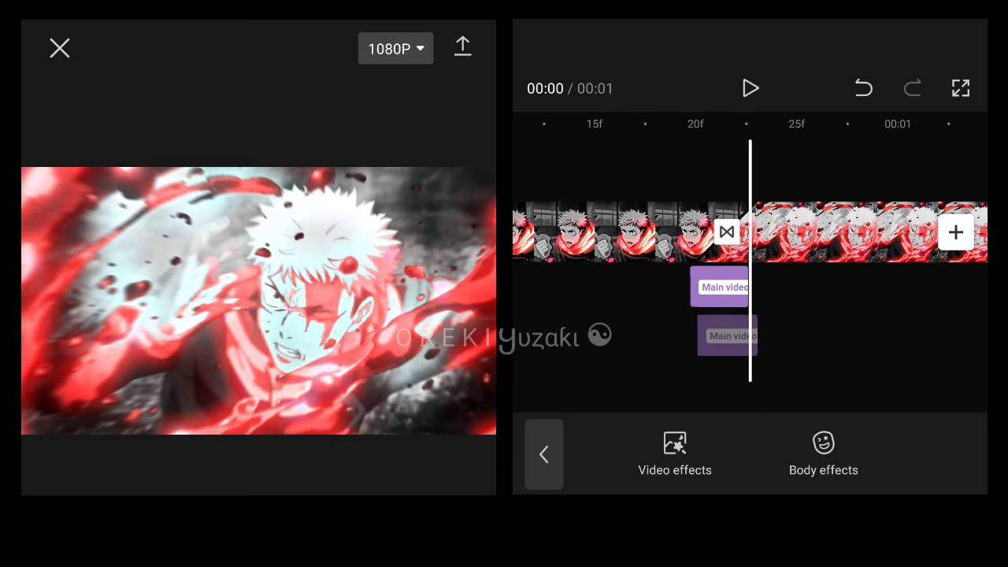
left_click(718, 335)
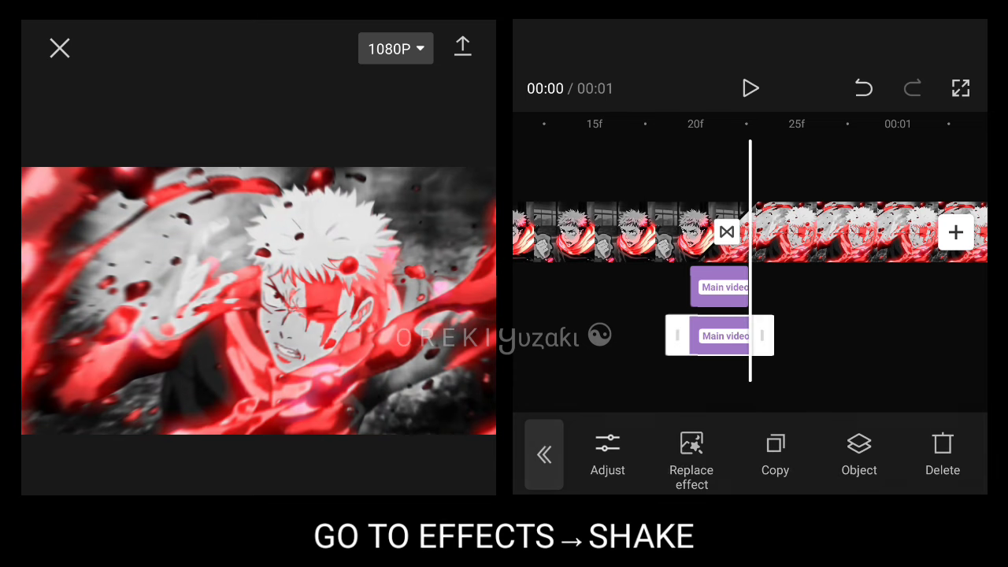
left_click(691, 449)
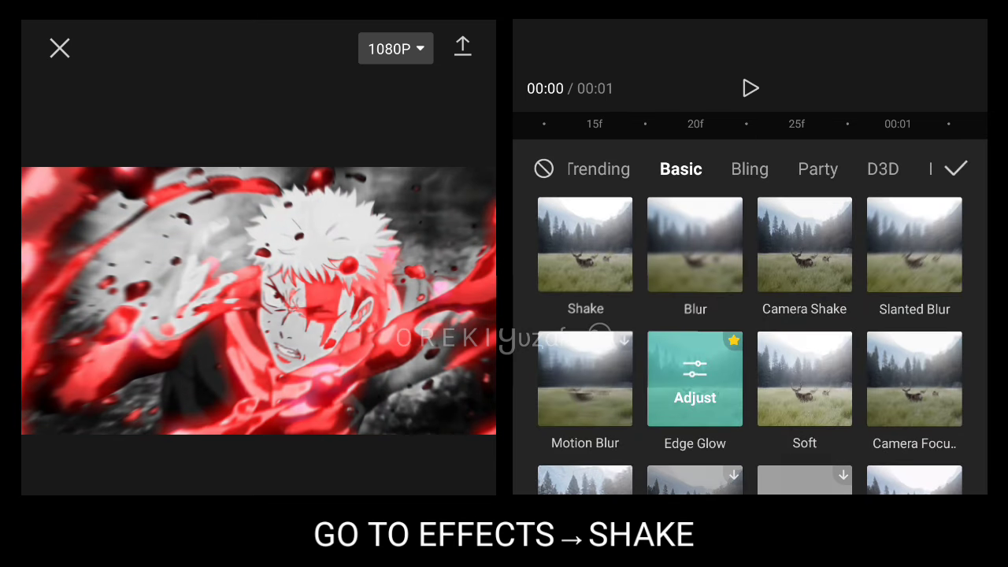
left_click(584, 244)
left_click(955, 168)
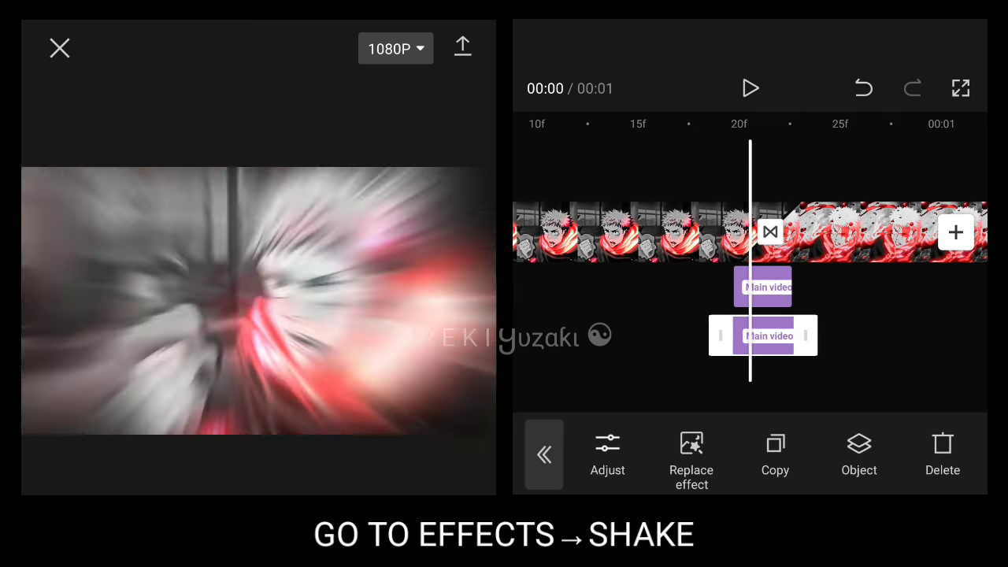
Step: Raise the Shake effect's intensity to 70
left_click(607, 452)
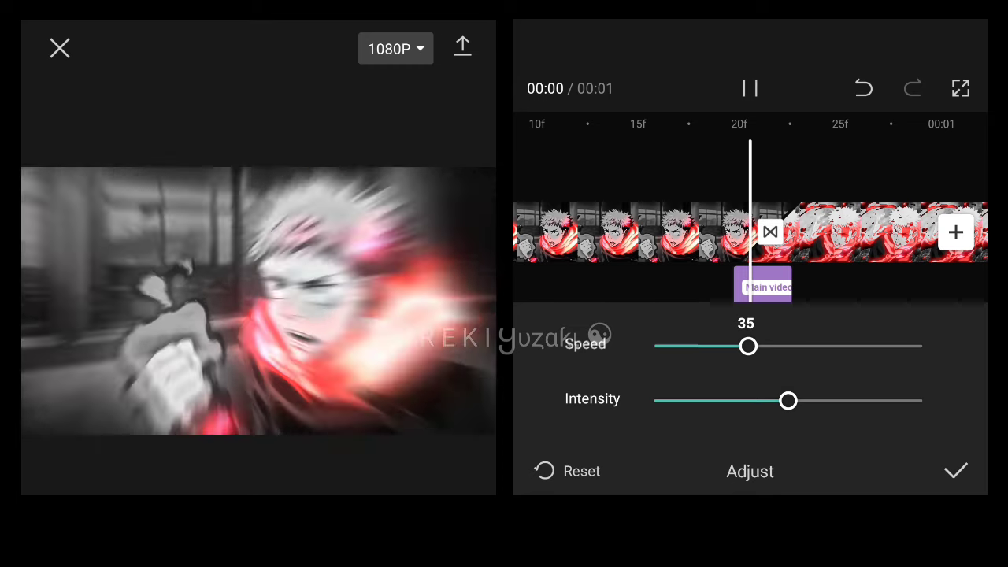
left_click_drag(788, 400, 859, 400)
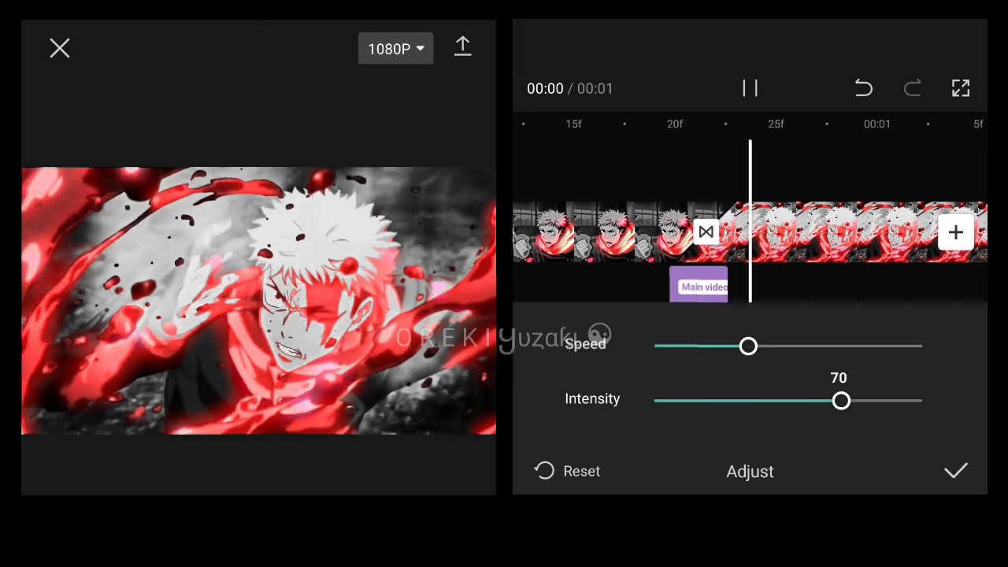
left_click(955, 471)
left_click(542, 452)
left_click_drag(630, 157, 756, 157)
Step: Play back the edit to preview the stacked effects
left_click_drag(630, 232, 787, 232)
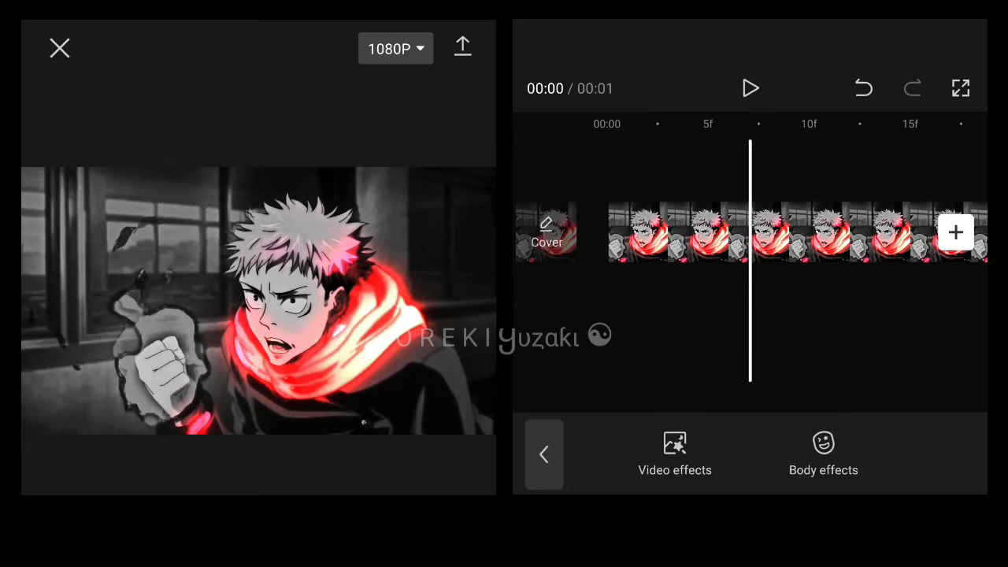
left_click(750, 88)
left_click(749, 88)
left_click_drag(630, 232, 799, 232)
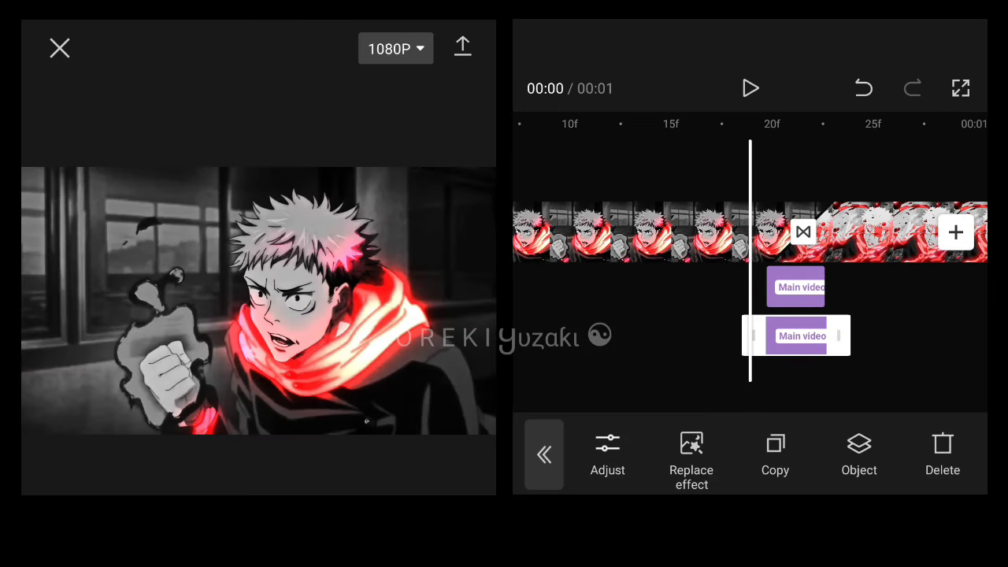
Step: Duplicate the Shake layer and replace the copy with Camera Shake
left_click(775, 450)
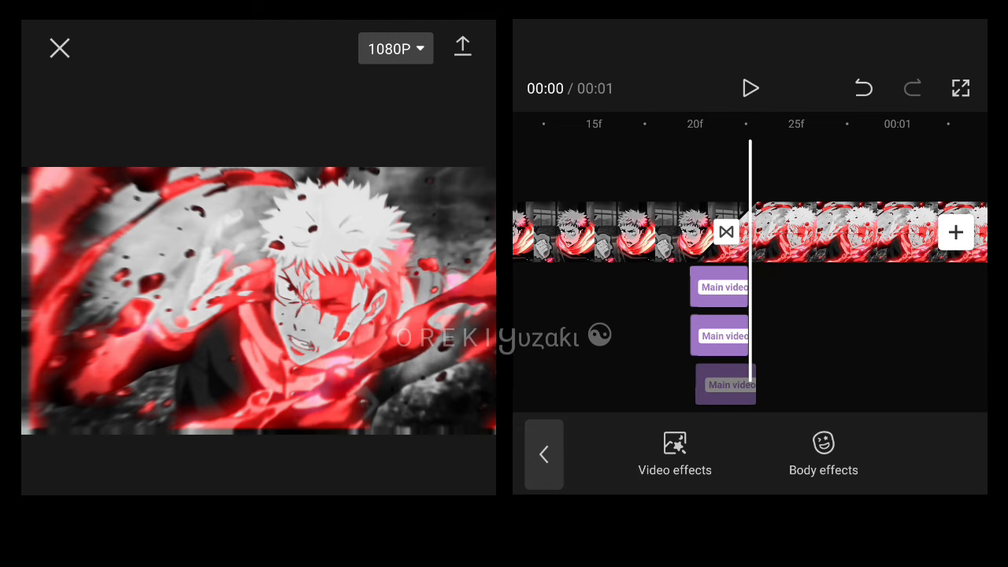
left_click(718, 384)
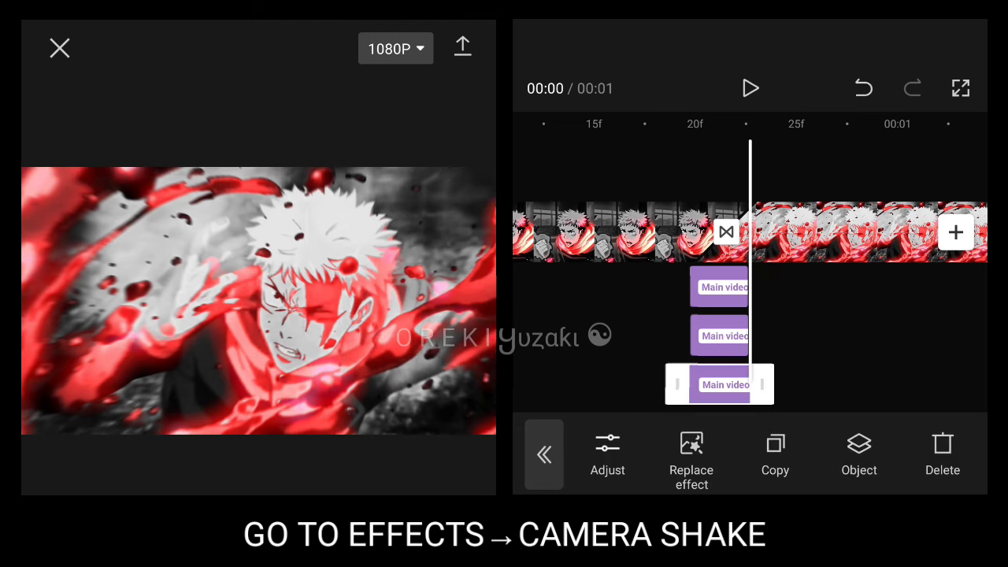
left_click(692, 453)
left_click(804, 244)
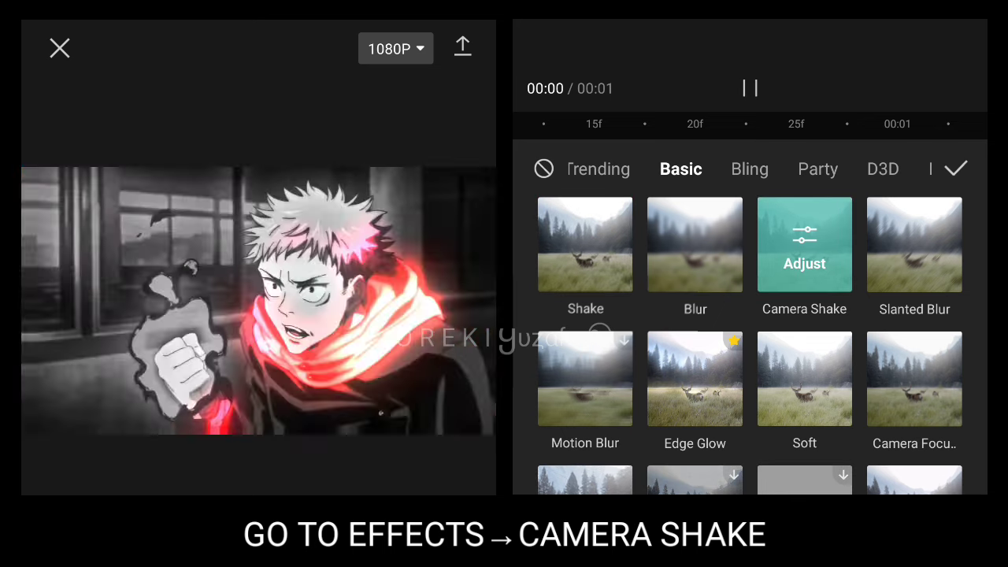
left_click(955, 168)
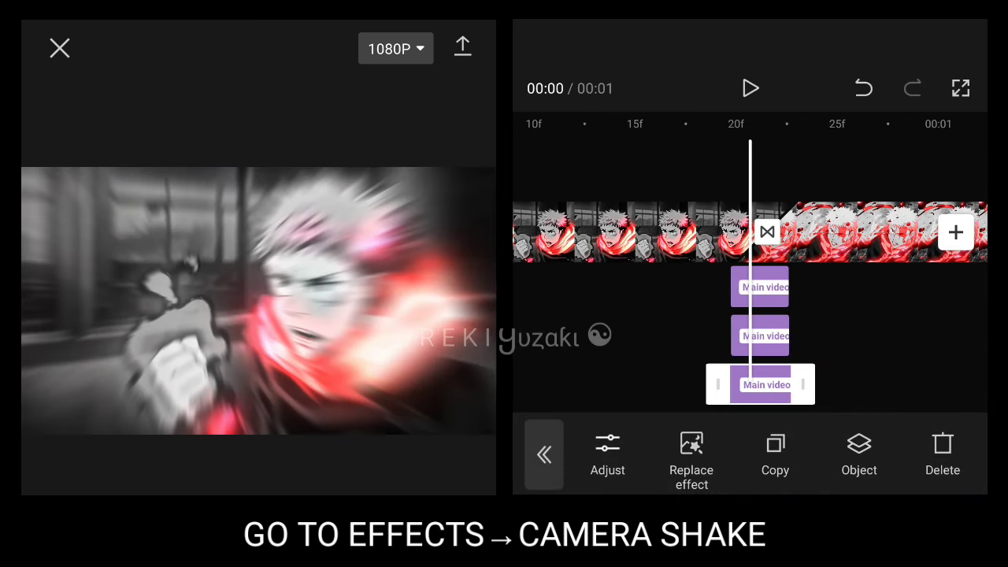
Step: Set the Camera Shake range to 36 and speed to 70
left_click(607, 454)
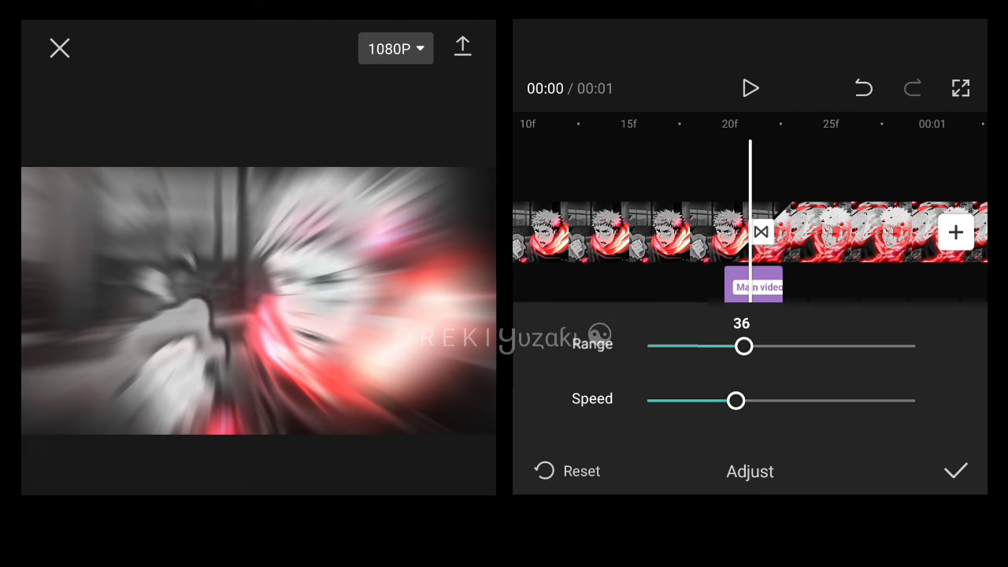
left_click_drag(738, 346, 744, 347)
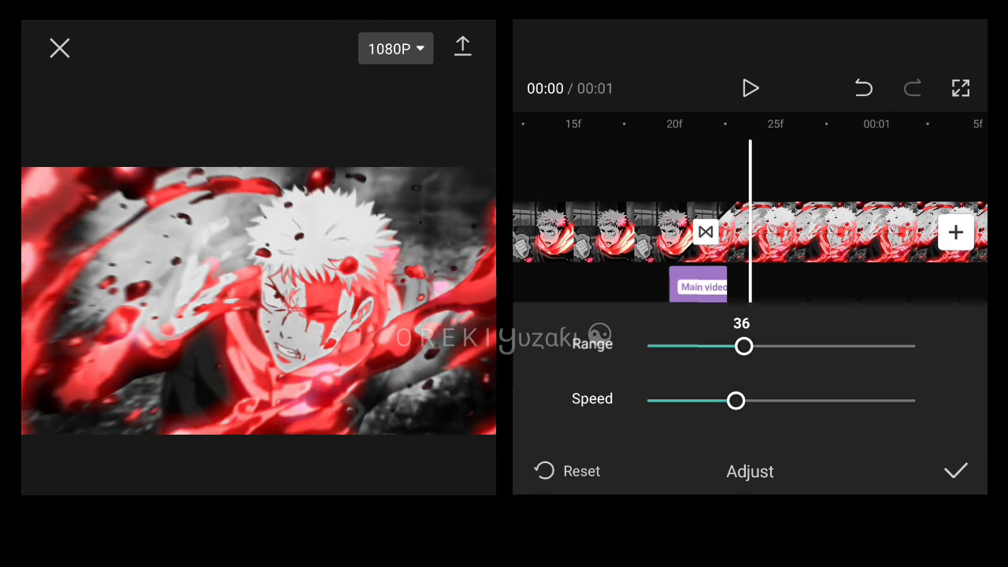
left_click_drag(735, 401, 749, 401)
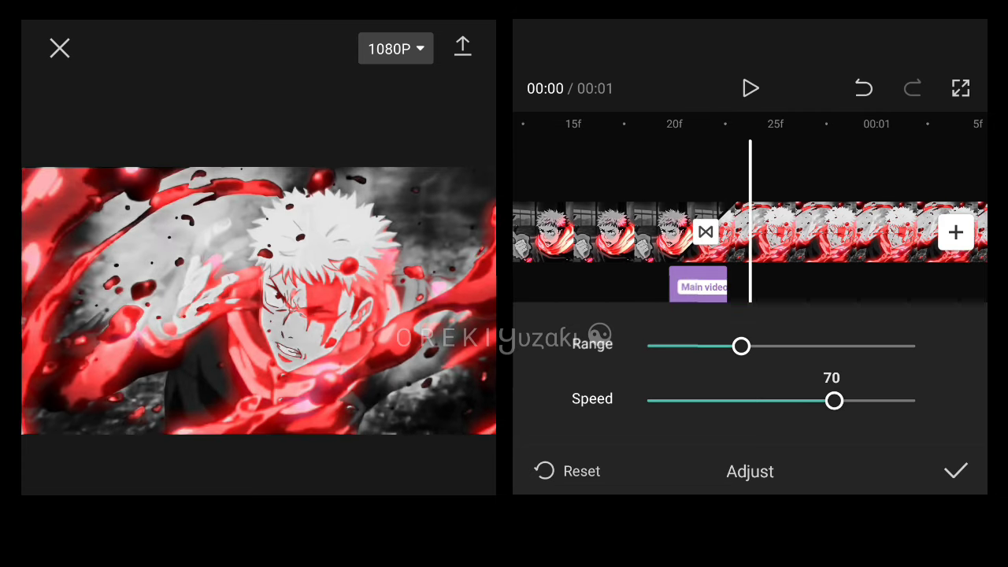
left_click(955, 471)
Step: Play back and scroll the timeline to check the three stacked effects
scroll(749, 232, "left", 5)
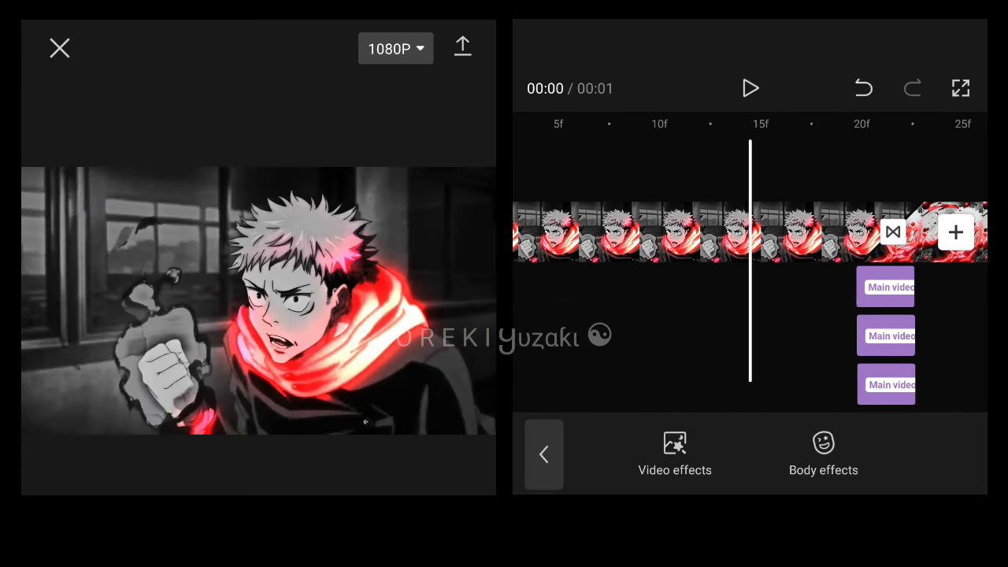
key("space")
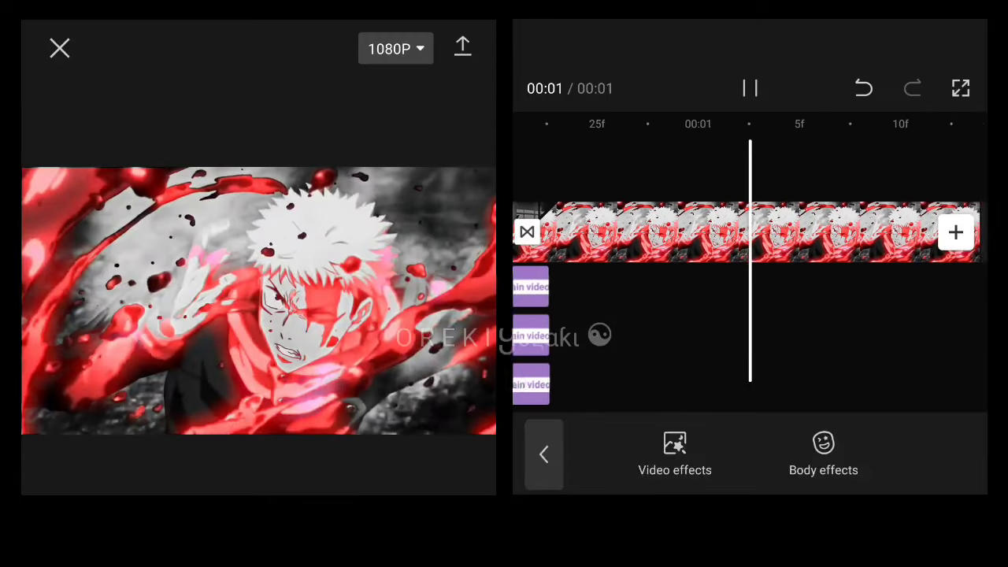
scroll(749, 232, "left", 3)
scroll(749, 232, "left", 2)
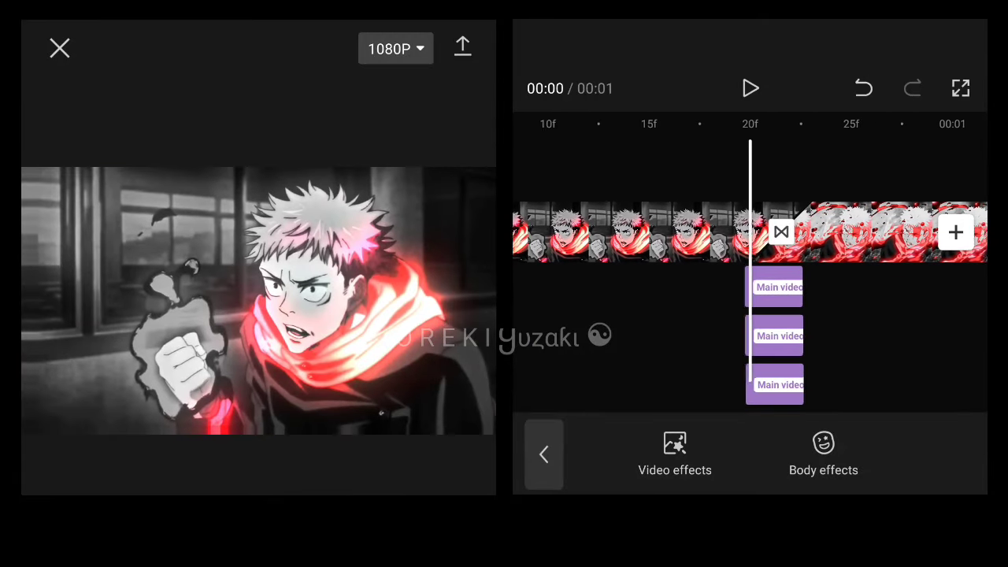
scroll(750, 232, "right", 2)
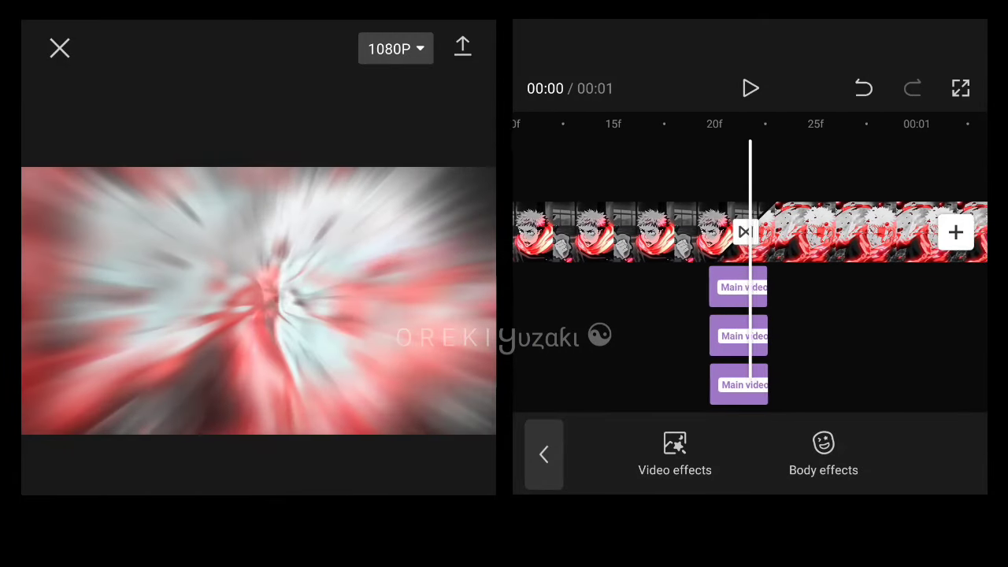
scroll(750, 233, "left", 2)
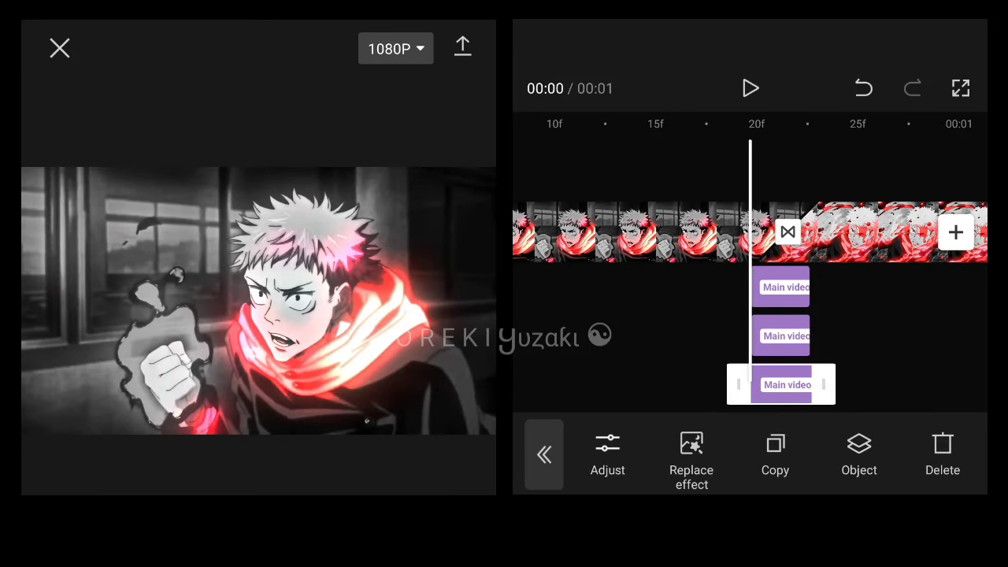
scroll(749, 233, "right", 2)
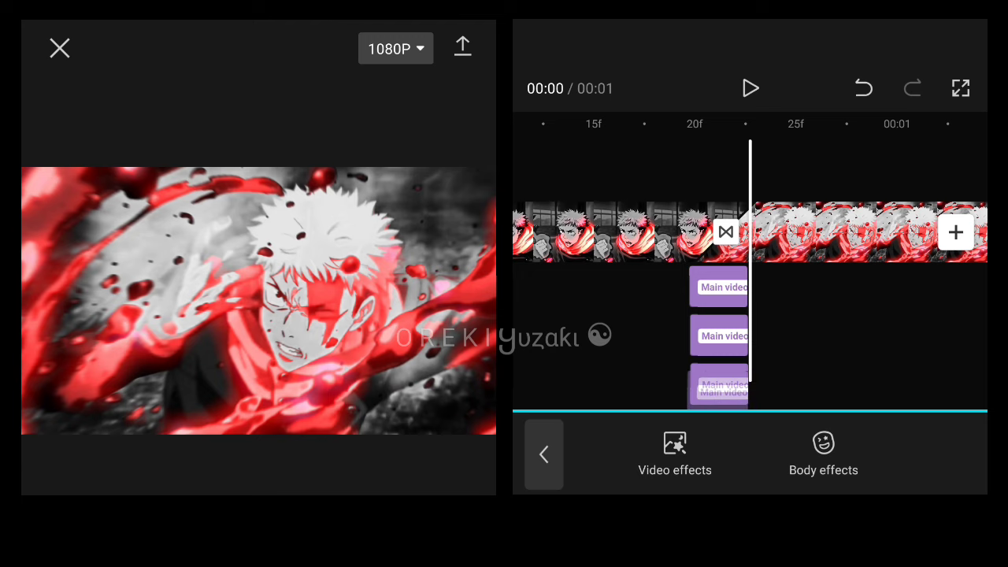
Step: Align the copied layer under the others and replace its Camera Shake with Slanted Blur
left_click_drag(718, 388, 718, 384)
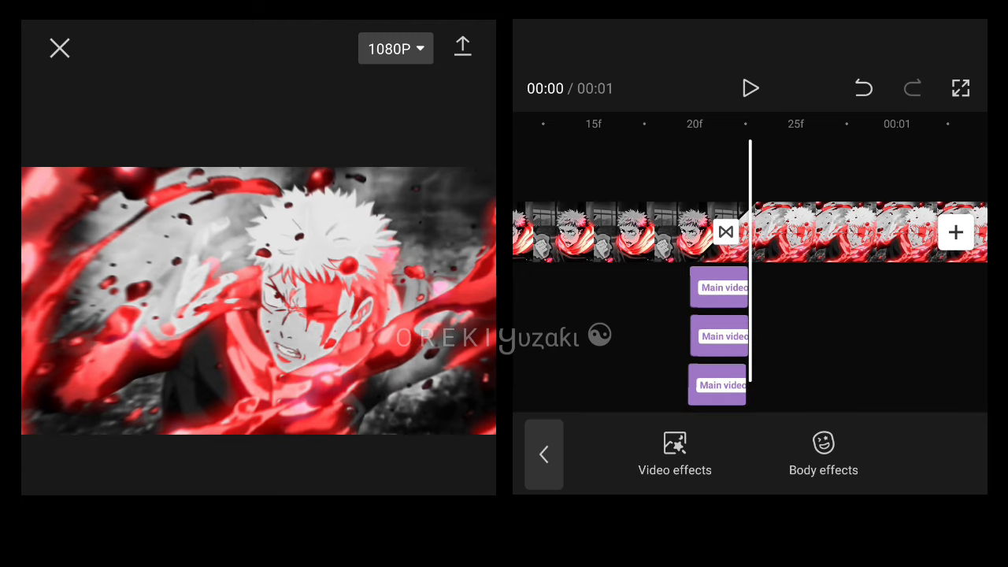
left_click(607, 453)
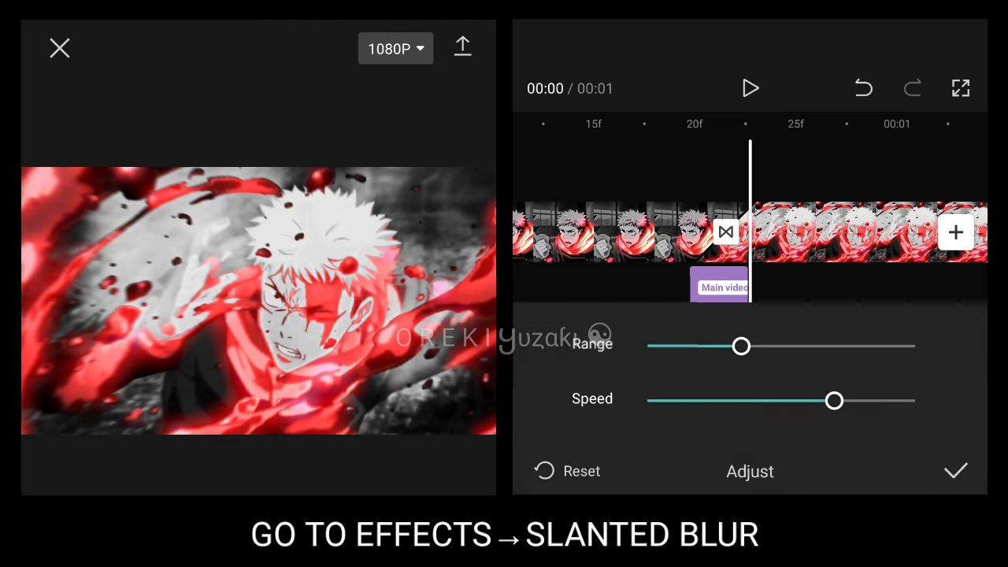
left_click(955, 470)
left_click(691, 452)
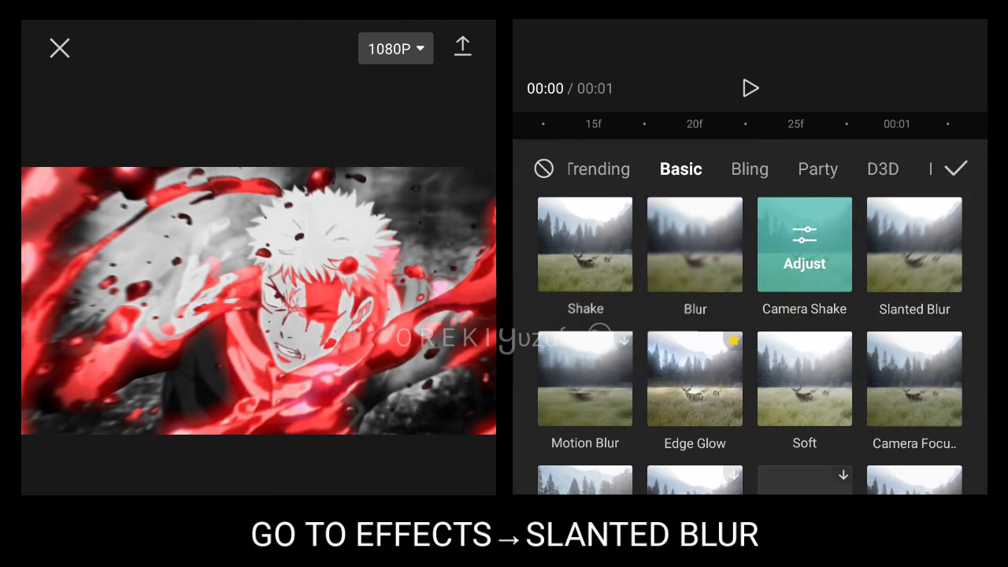
left_click(911, 236)
left_click(954, 168)
left_click_drag(709, 232, 745, 232)
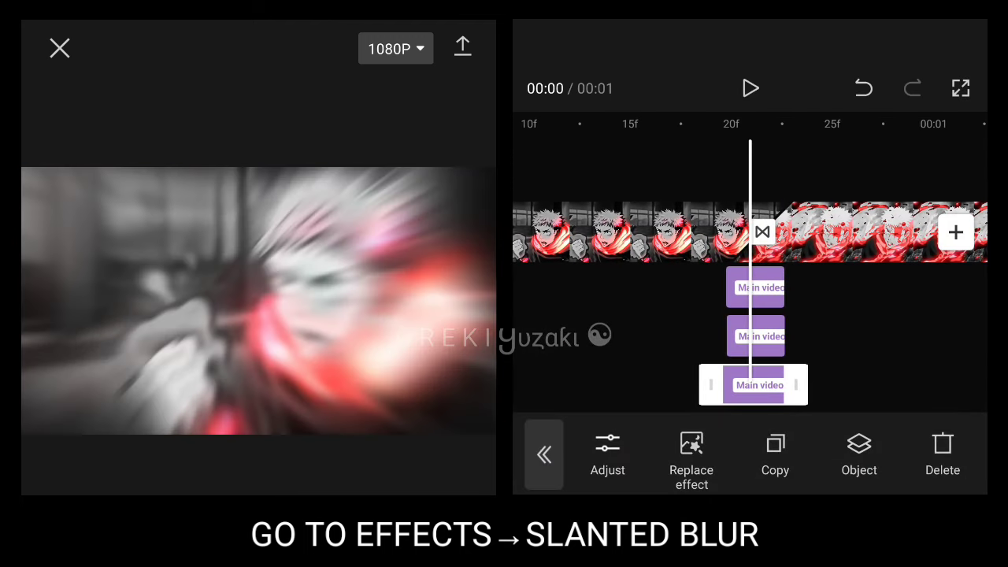
Step: Set the Slanted Blur's blur and rotate values both to 50
left_click(607, 454)
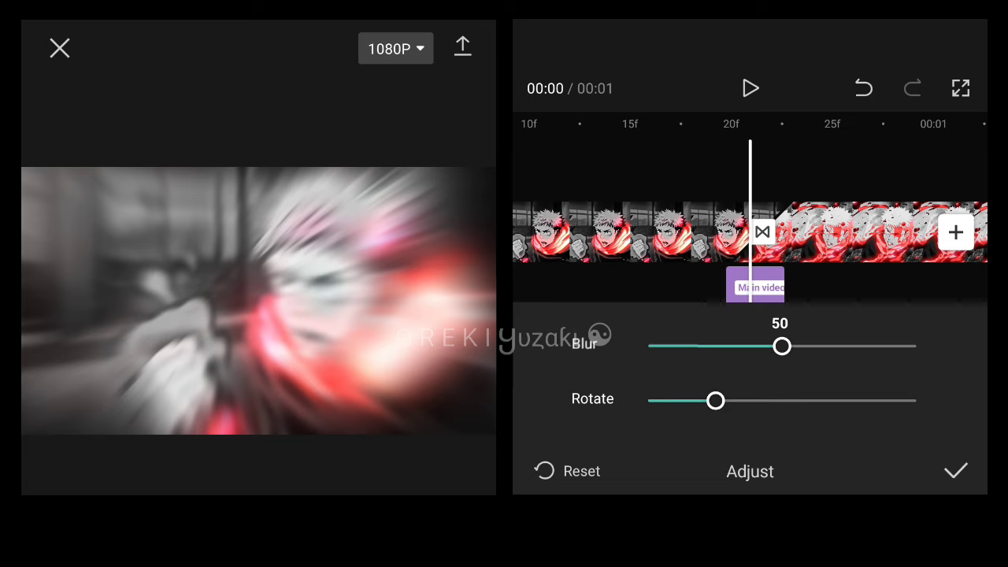
left_click_drag(784, 346, 782, 346)
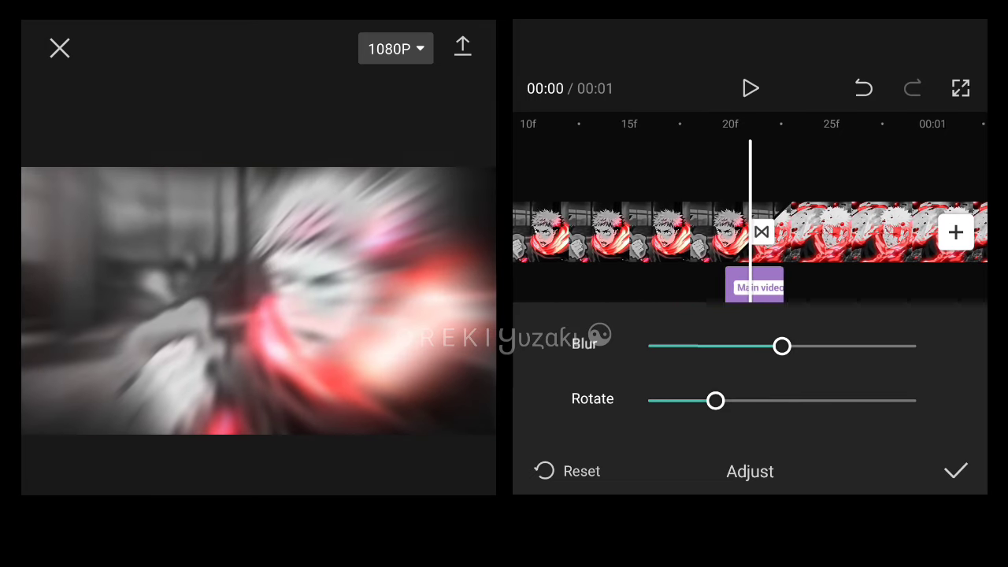
mouse_move(715, 401)
left_mouse_down()
mouse_move(848, 401)
mouse_move(716, 400)
mouse_move(829, 401)
left_mouse_up()
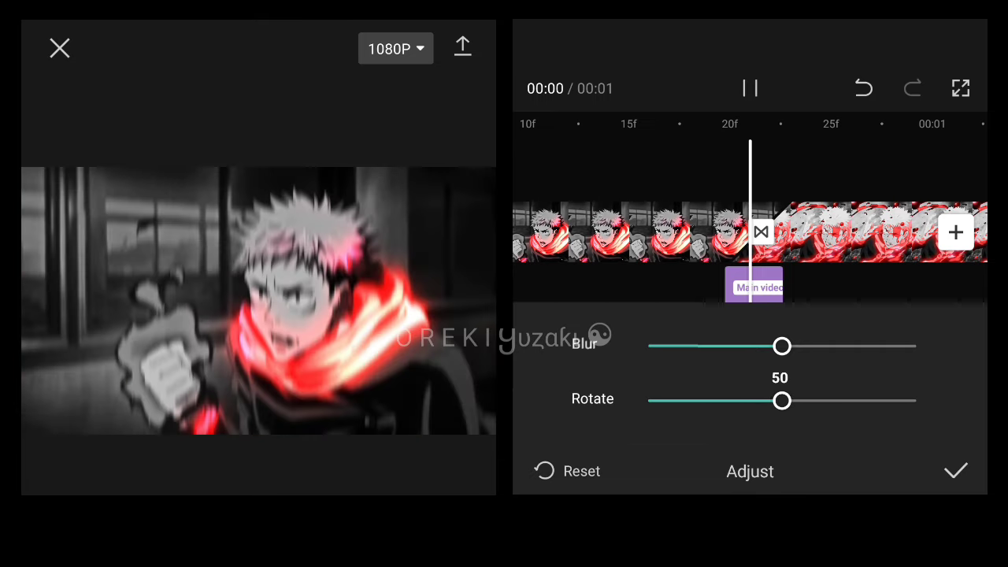
left_click(955, 471)
left_click(674, 452)
Step: Play the edit from the start and select the second clip
left_click_drag(598, 232, 901, 232)
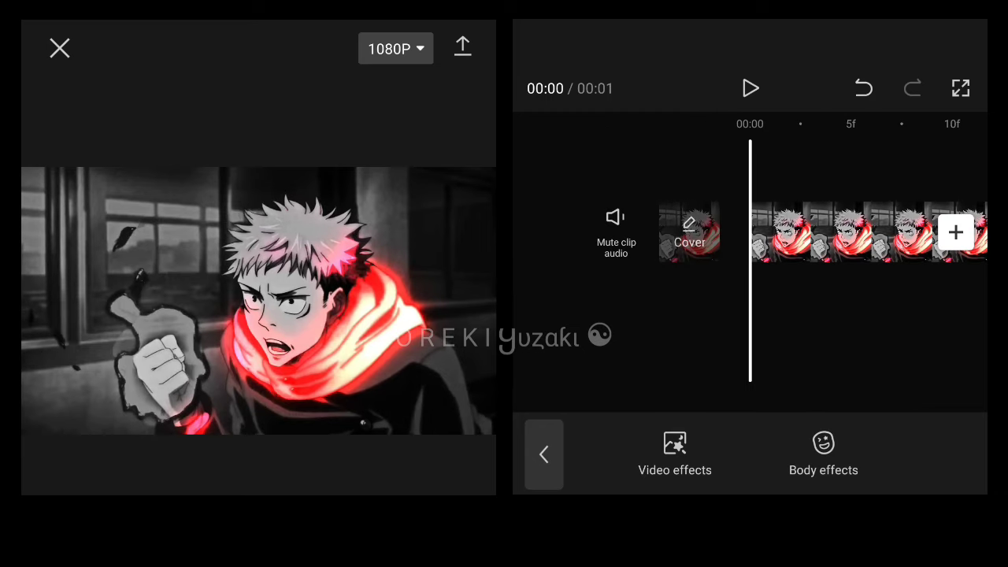
left_click(750, 88)
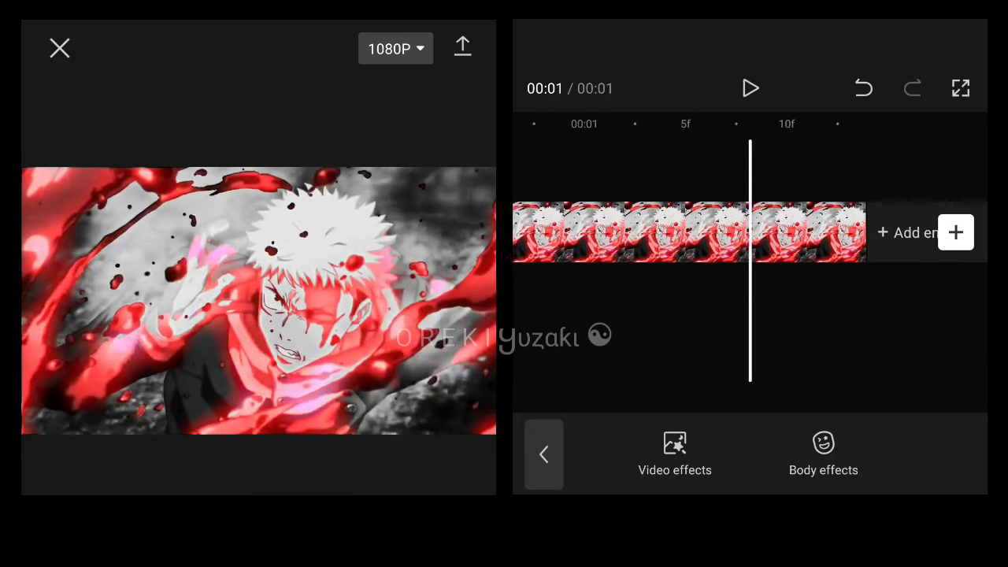
left_click_drag(709, 232, 866, 233)
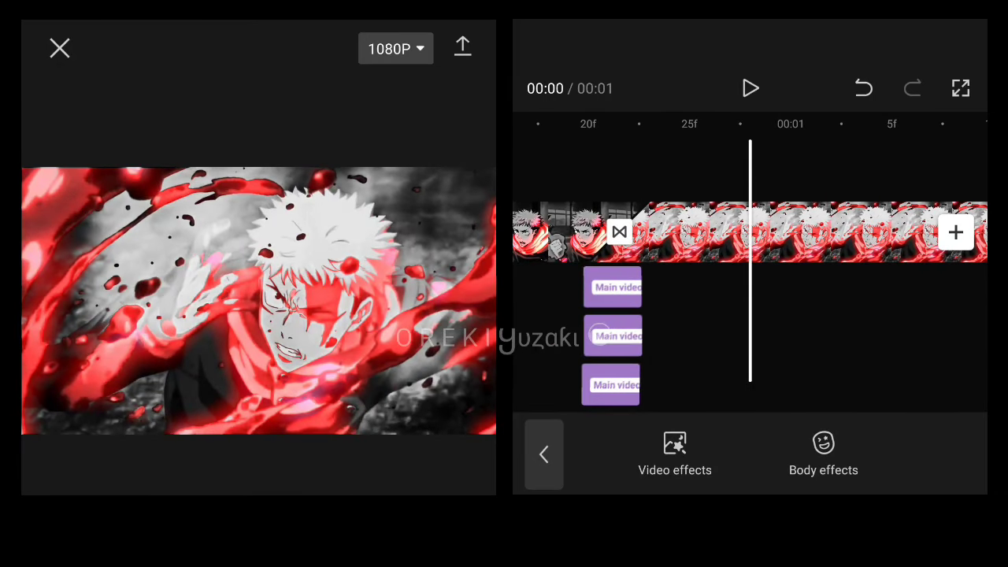
mouse_move(787, 232)
left_mouse_down()
mouse_move(708, 232)
mouse_move(772, 232)
left_mouse_up()
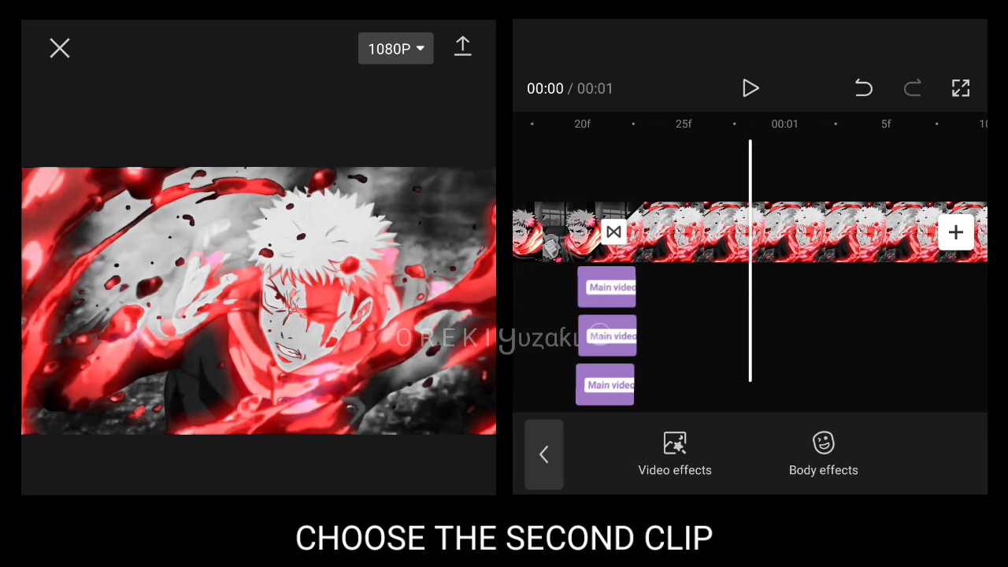
left_click(669, 232)
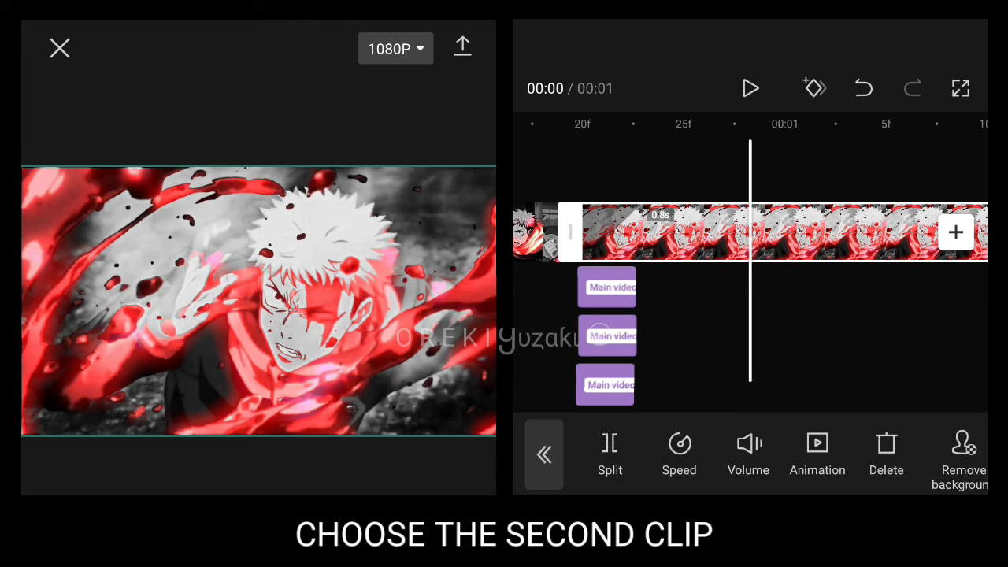
Step: Apply the Rock Vertically in-animation to the second clip, shortened to 0.4 s
left_click_drag(866, 452, 809, 453)
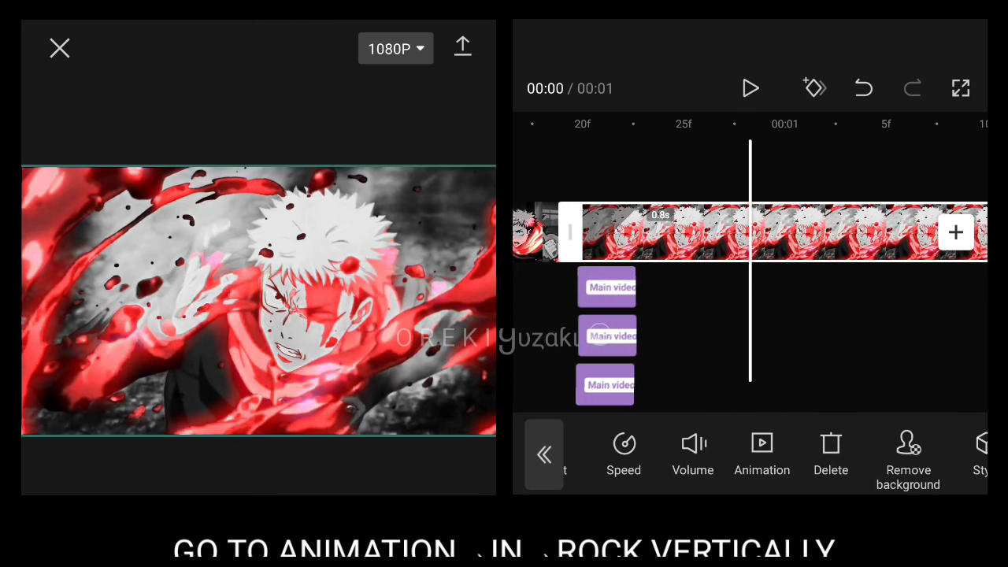
left_click(761, 449)
left_click(651, 452)
left_click_drag(866, 317, 677, 318)
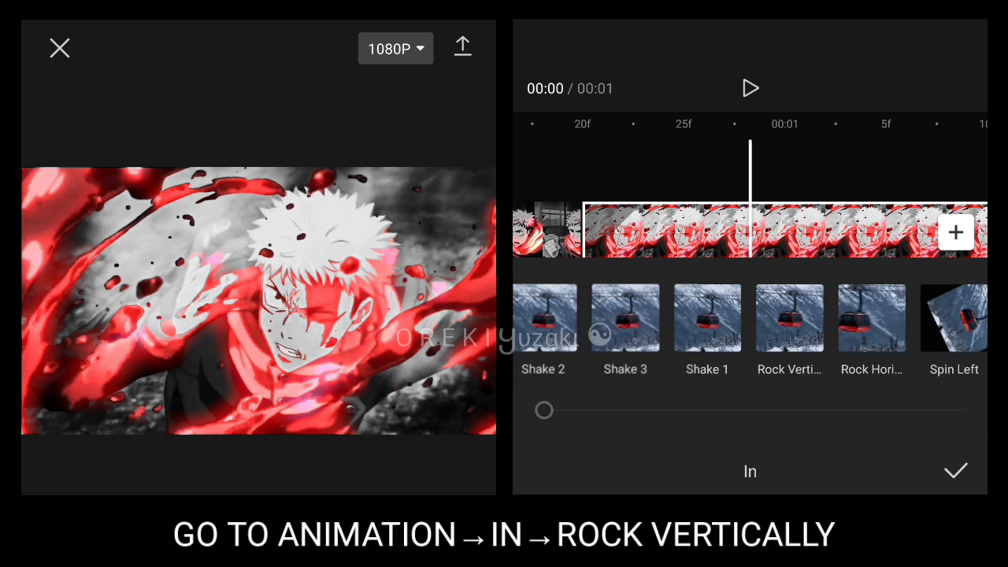
left_click(754, 318)
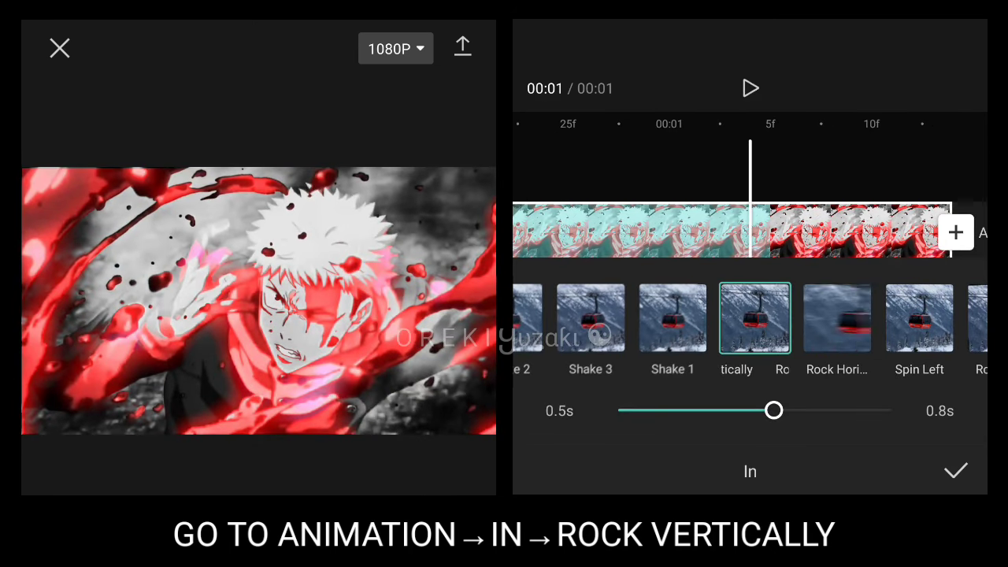
left_click_drag(773, 410, 709, 410)
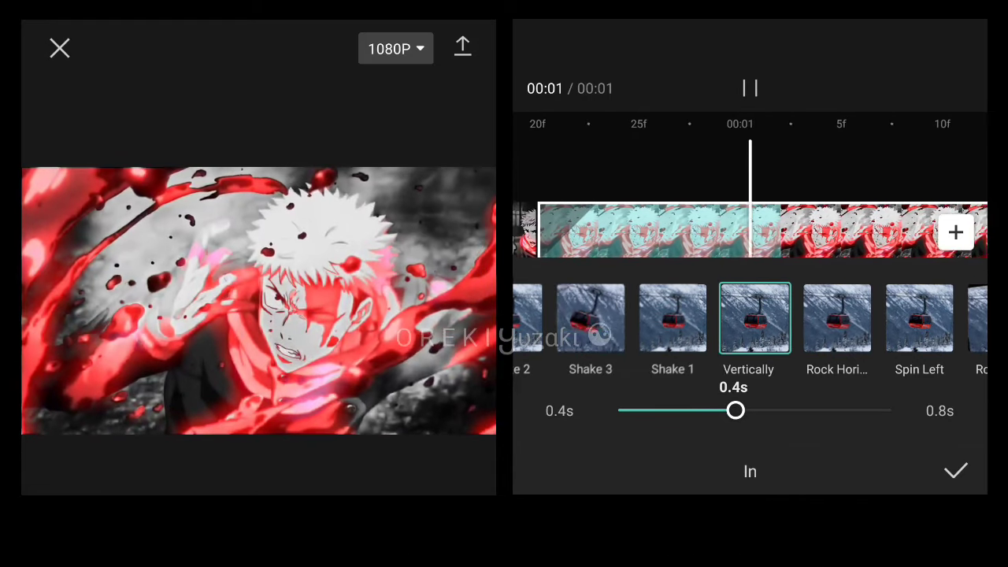
left_click(955, 471)
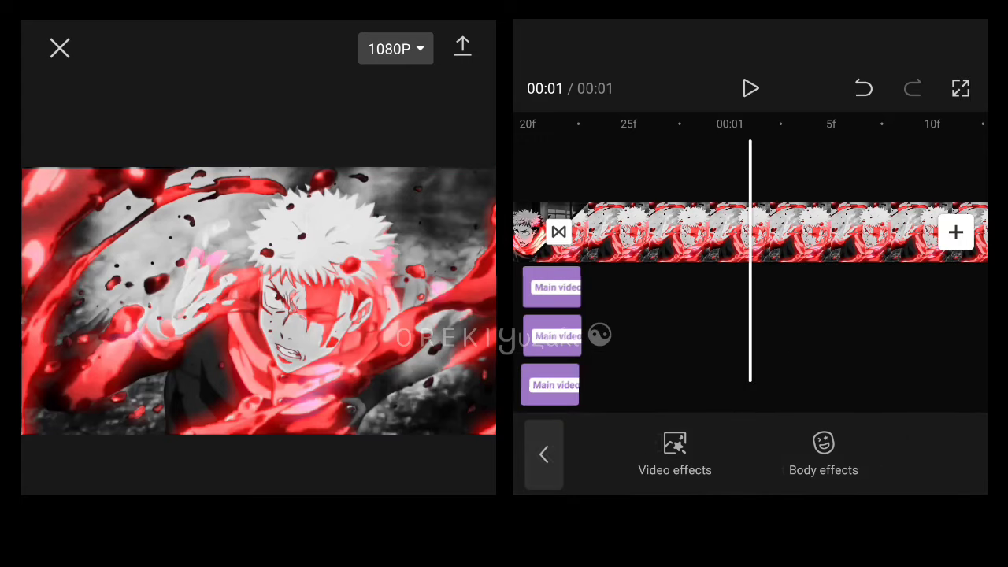
Step: Apply a 0.3 s Zoom 1 in-animation to the intro clip and replay the edit
left_click(750, 88)
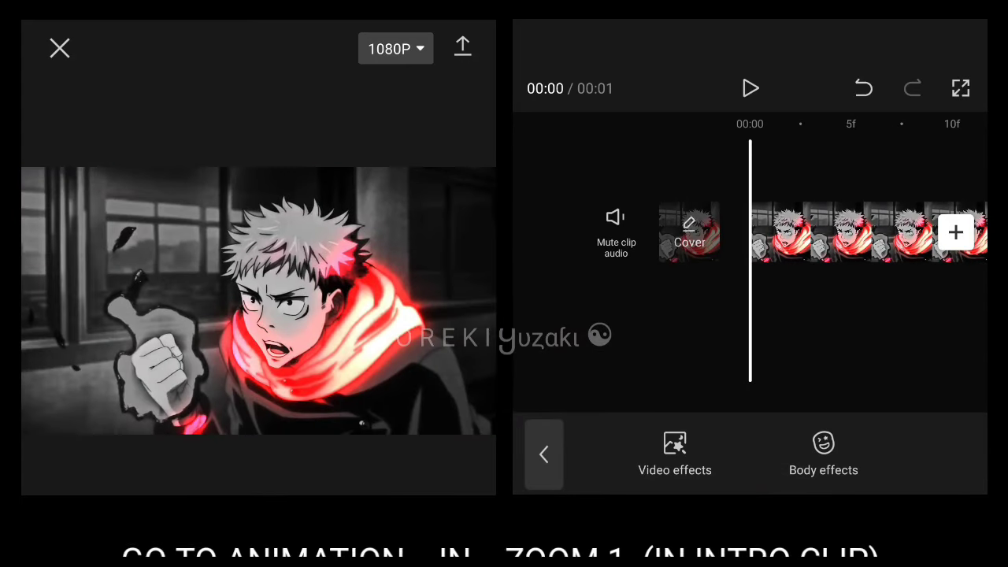
left_click(850, 233)
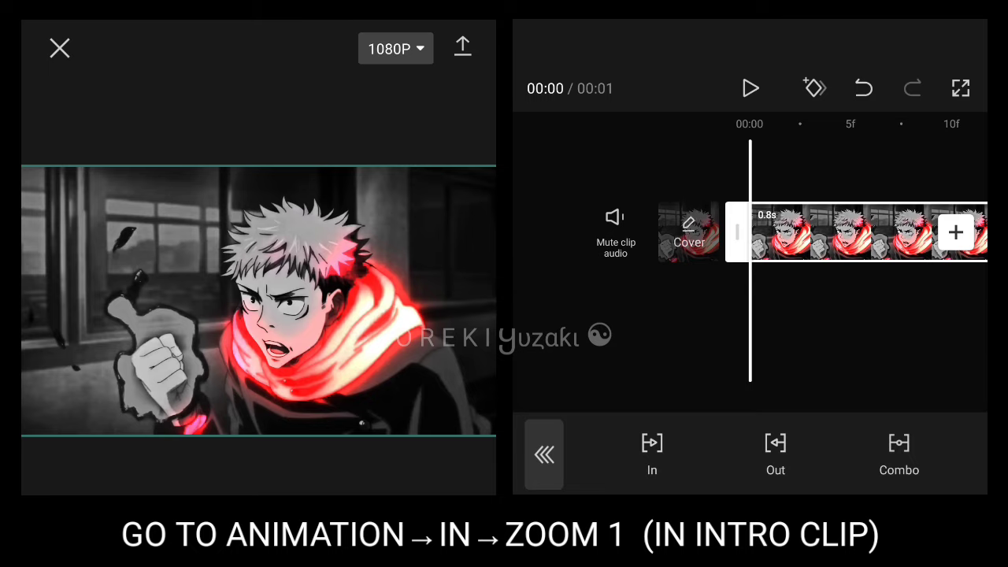
left_click(652, 452)
mouse_move(865, 319)
left_mouse_down()
mouse_move(567, 318)
mouse_move(700, 319)
left_mouse_up()
left_click(805, 319)
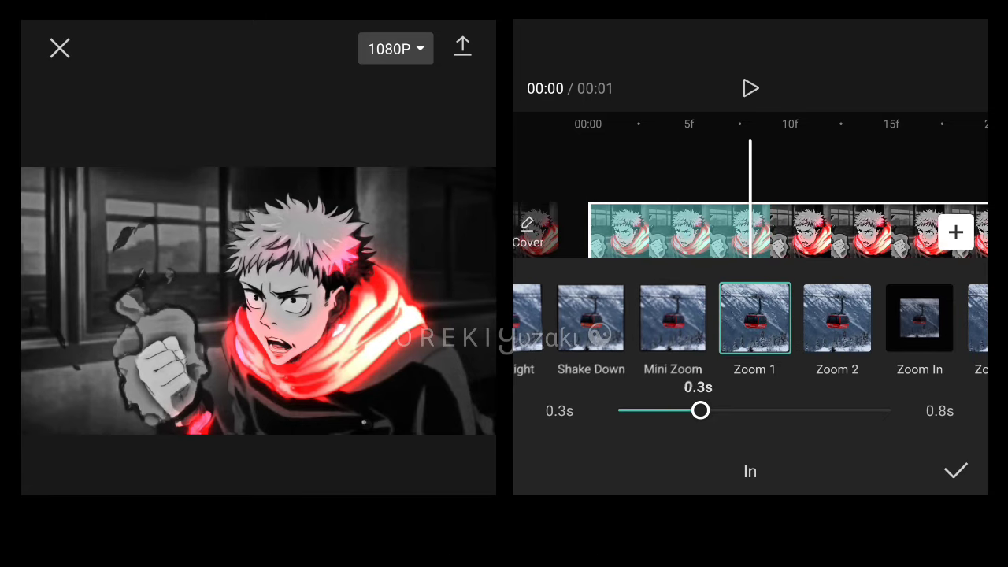
left_click(955, 470)
left_click(543, 454)
left_click(751, 89)
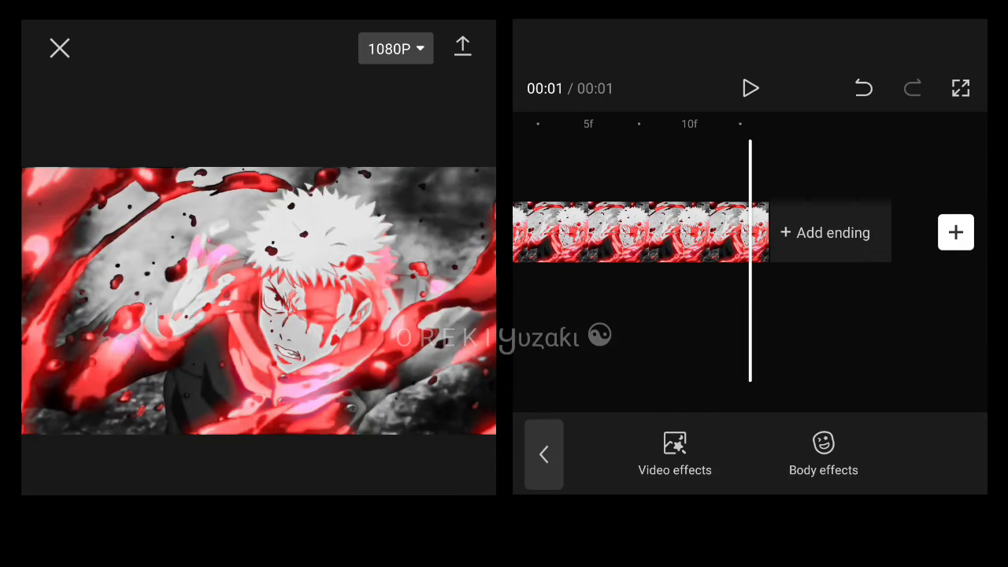
left_click_drag(630, 232, 701, 232)
left_click_drag(630, 232, 777, 232)
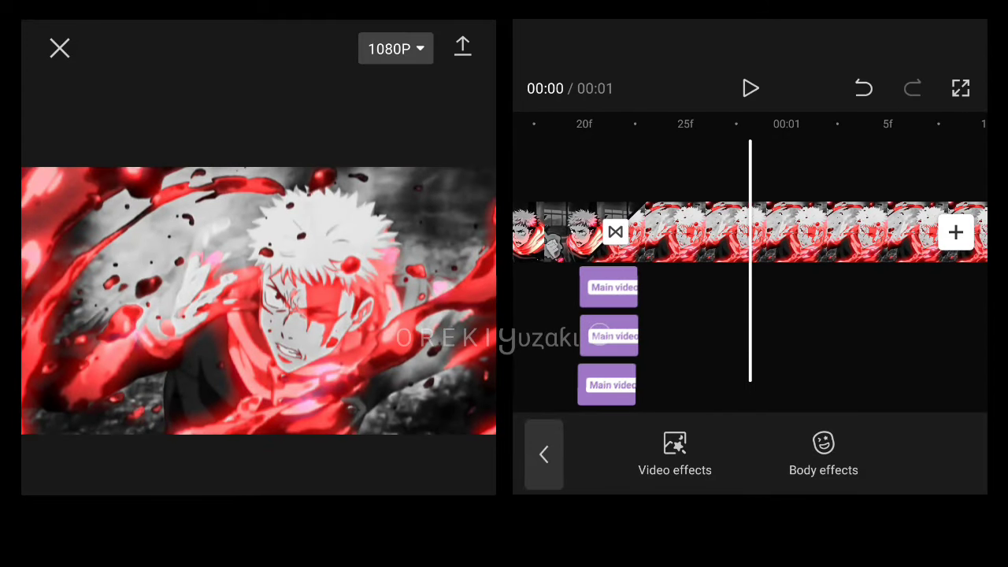
left_click_drag(630, 232, 677, 232)
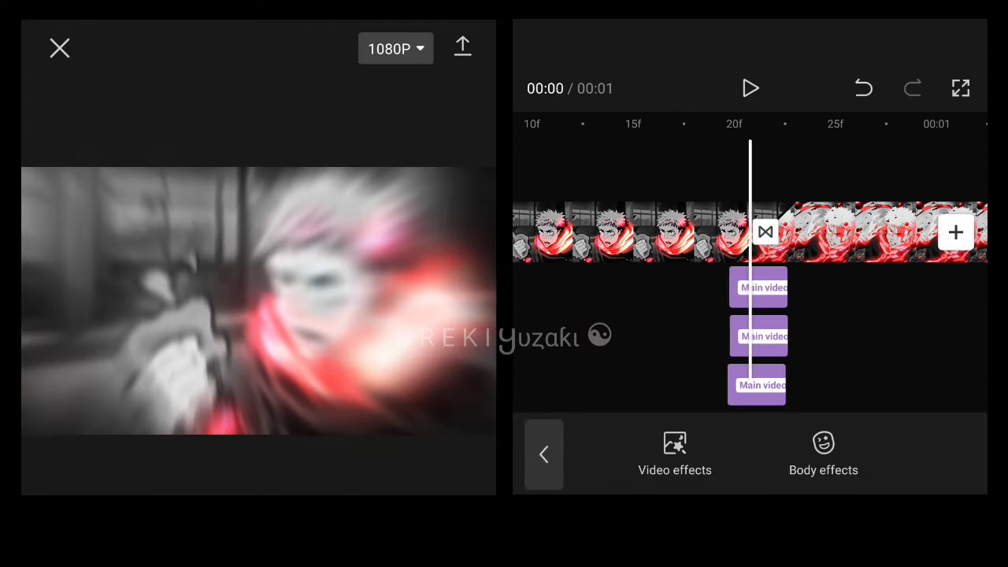
mouse_move(660, 337)
left_mouse_down()
mouse_move(600, 336)
mouse_move(945, 336)
left_mouse_up()
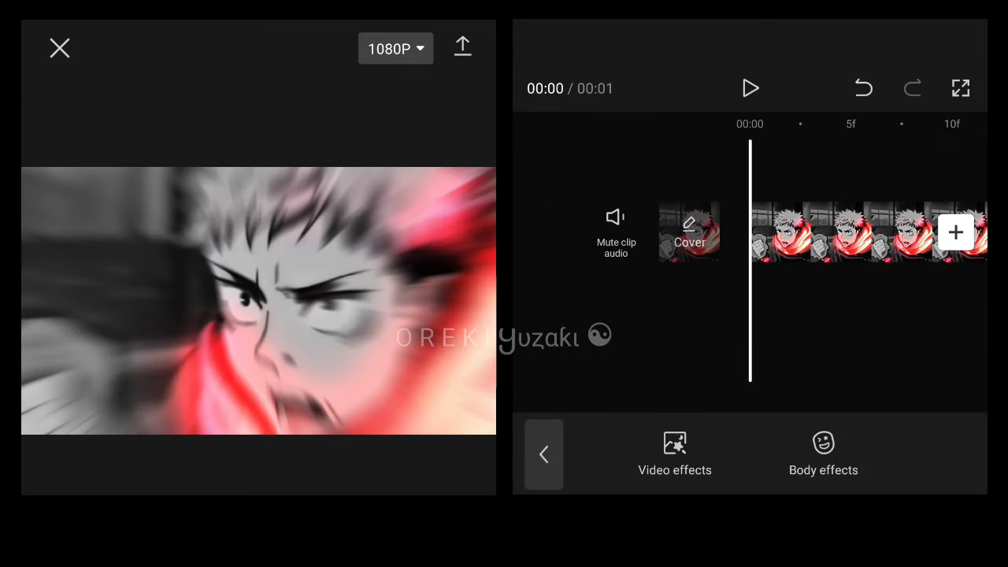
left_click(749, 88)
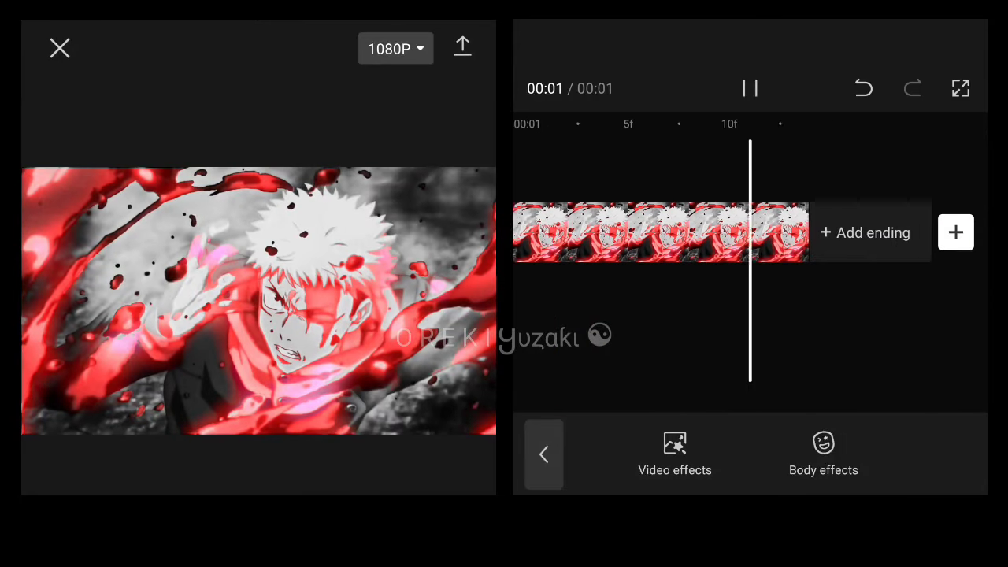
left_click_drag(551, 336, 944, 336)
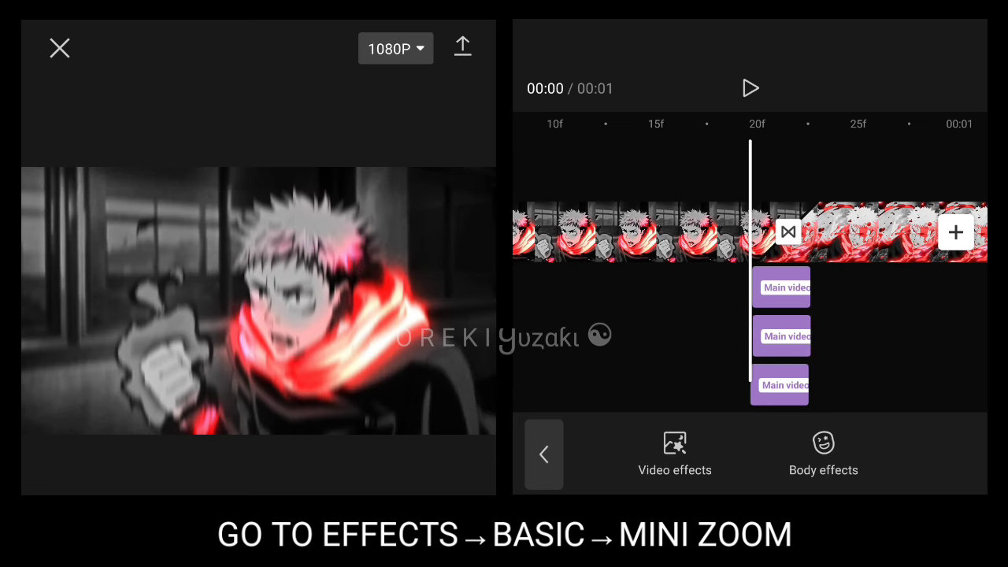
Step: Scroll down the Basic effects to Mini Zoom and add it as a new effect layer
scroll(748, 346, "down", 3)
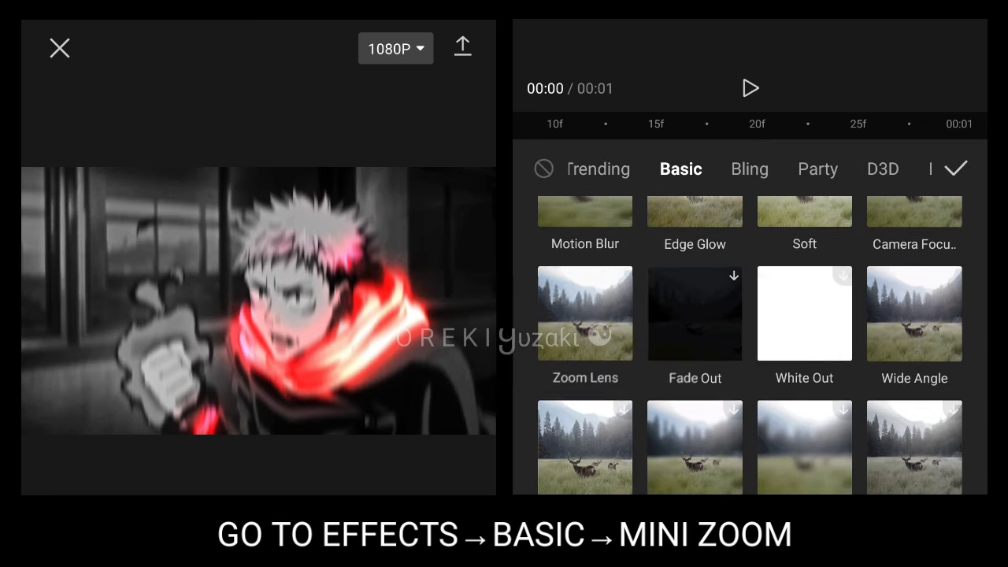
scroll(748, 346, "down", 2)
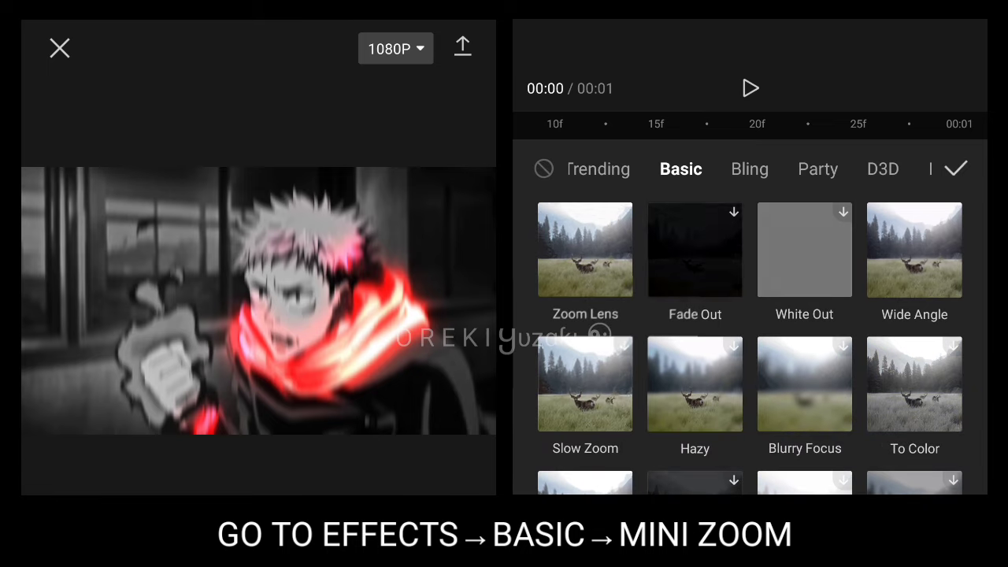
scroll(749, 345, "down", 2)
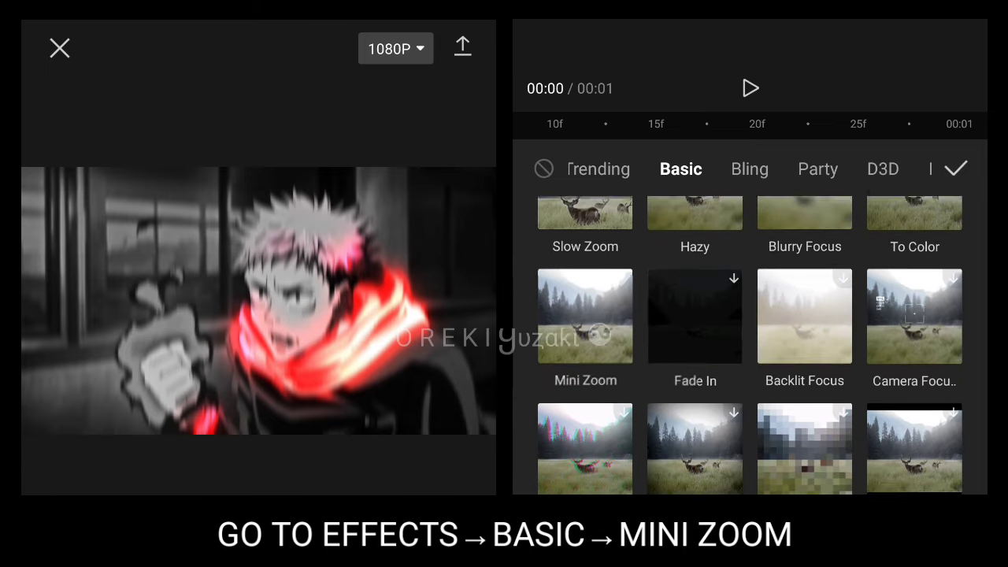
scroll(748, 347, "down", 1)
scroll(748, 346, "down", 1)
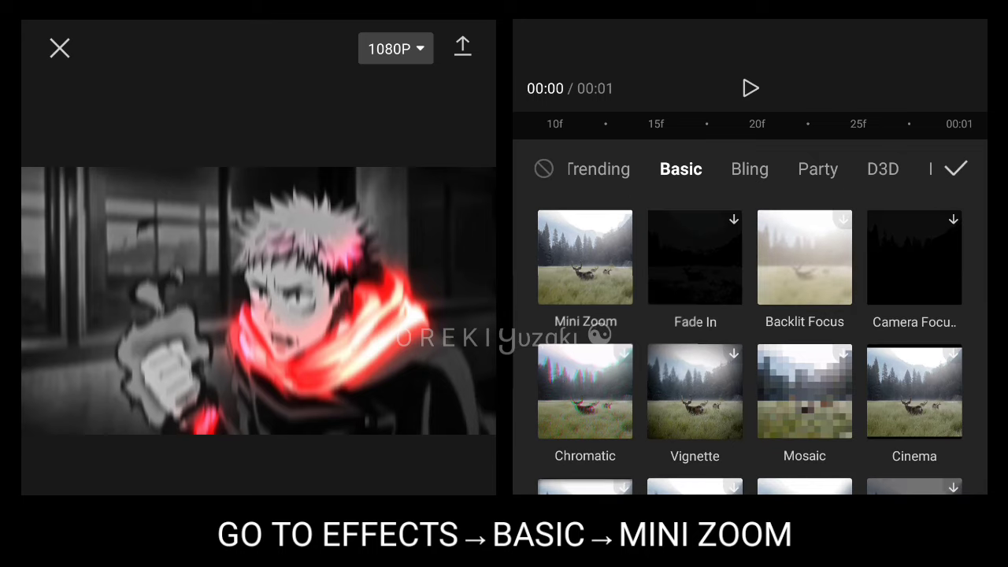
left_click(585, 256)
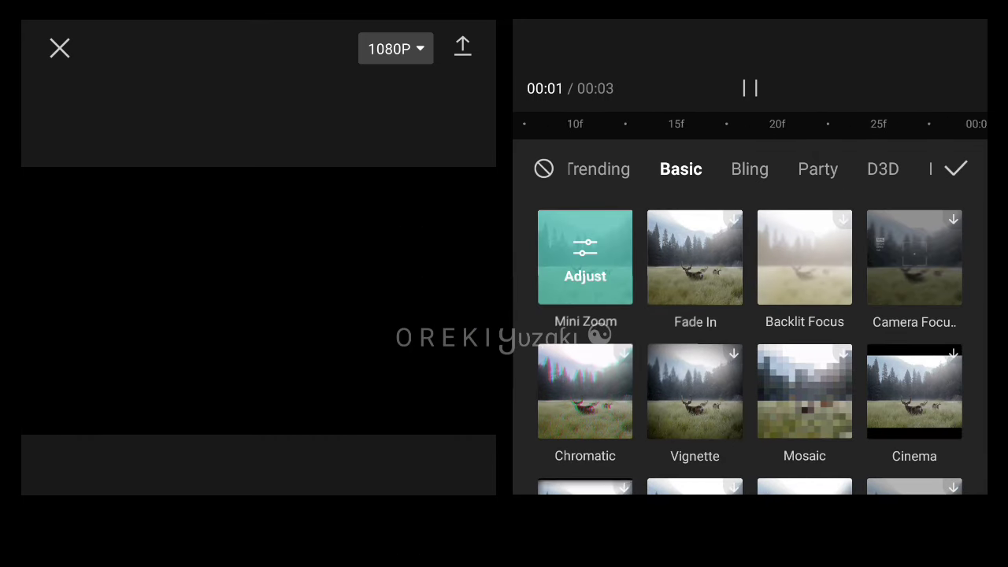
left_click(955, 169)
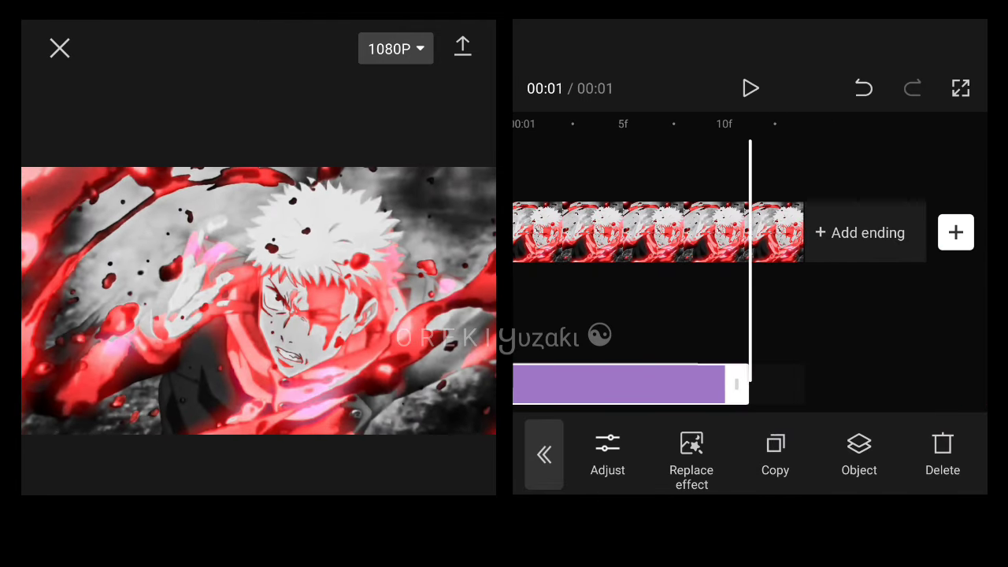
Step: Set the Mini Zoom effect's range to 70
scroll(749, 233, "left", 5)
left_click(544, 454)
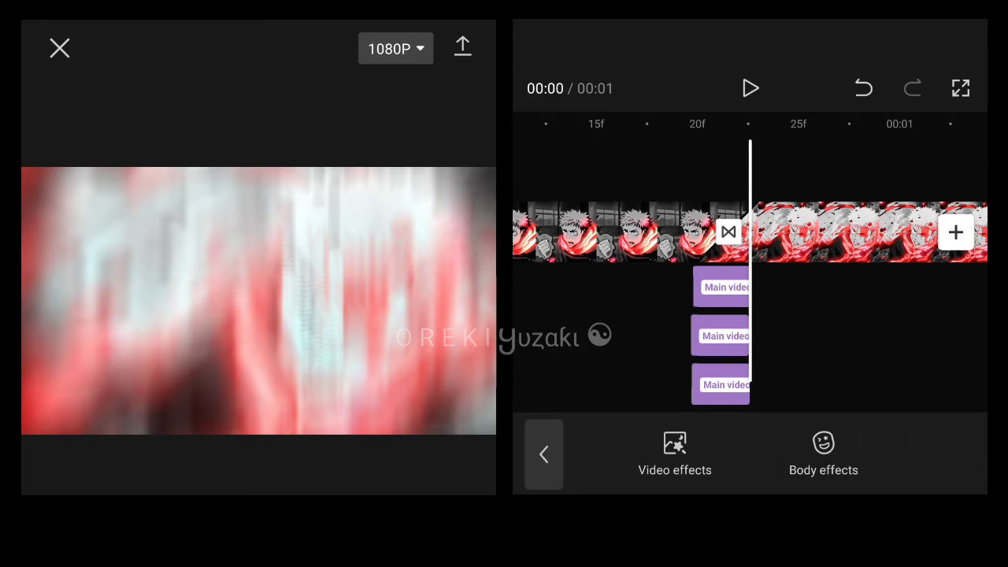
left_click(607, 454)
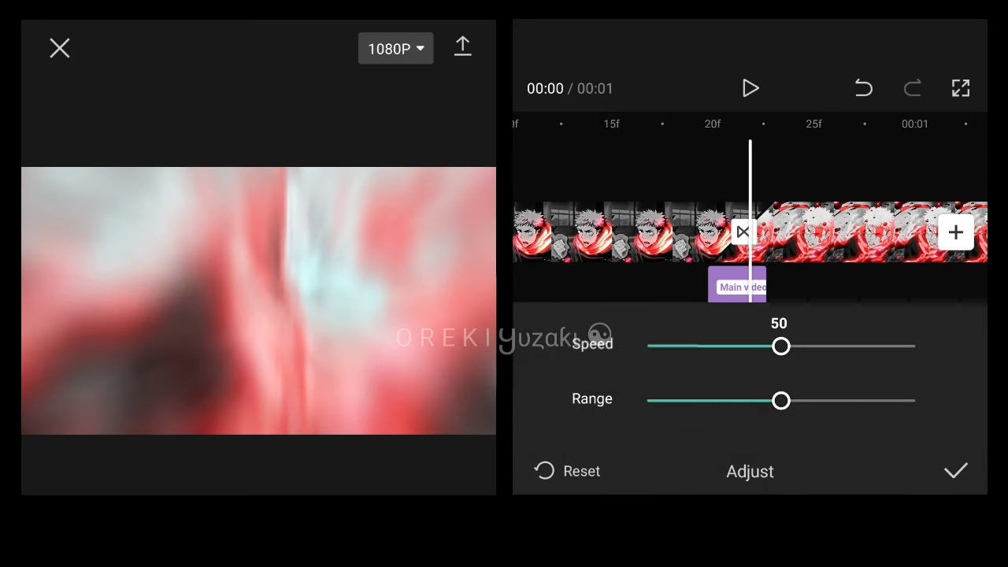
left_click_drag(780, 399, 844, 400)
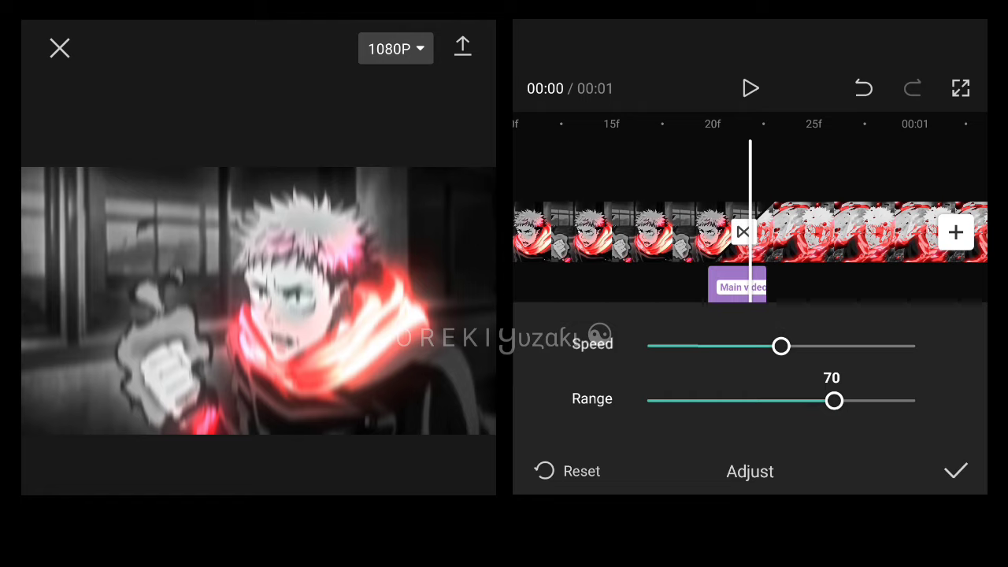
left_click(749, 88)
left_click(955, 470)
Step: Play back the finished edit from the start
left_click(544, 454)
scroll(749, 232, "left", 5)
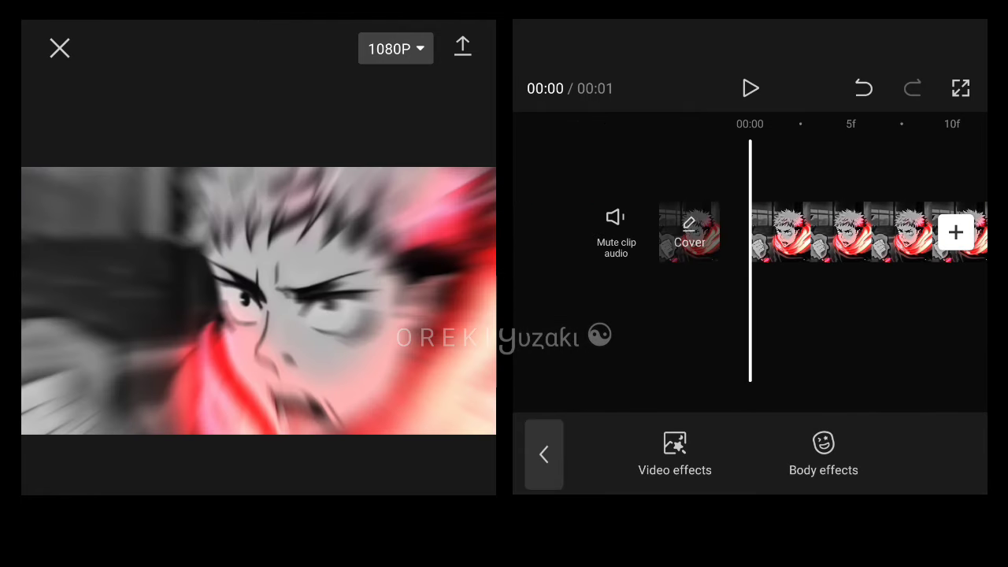
left_click(749, 88)
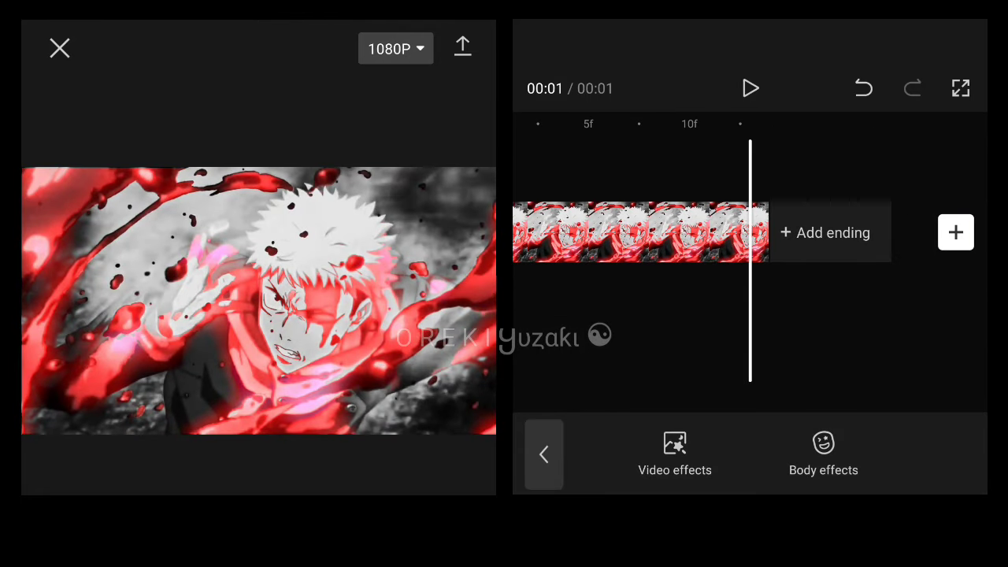